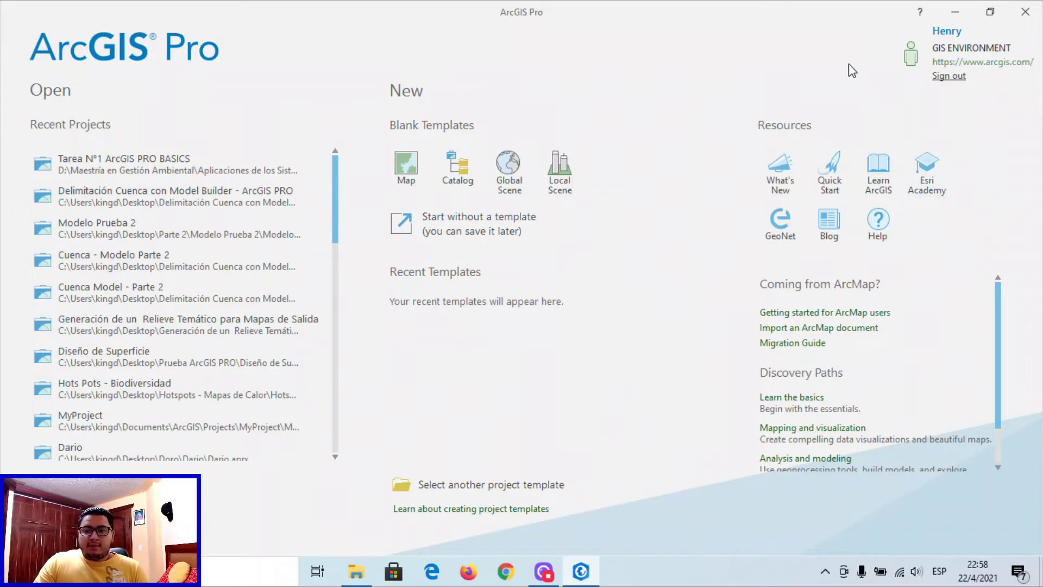
# Start a new project without a template.
pyautogui.scroll(-1, 875, 345)
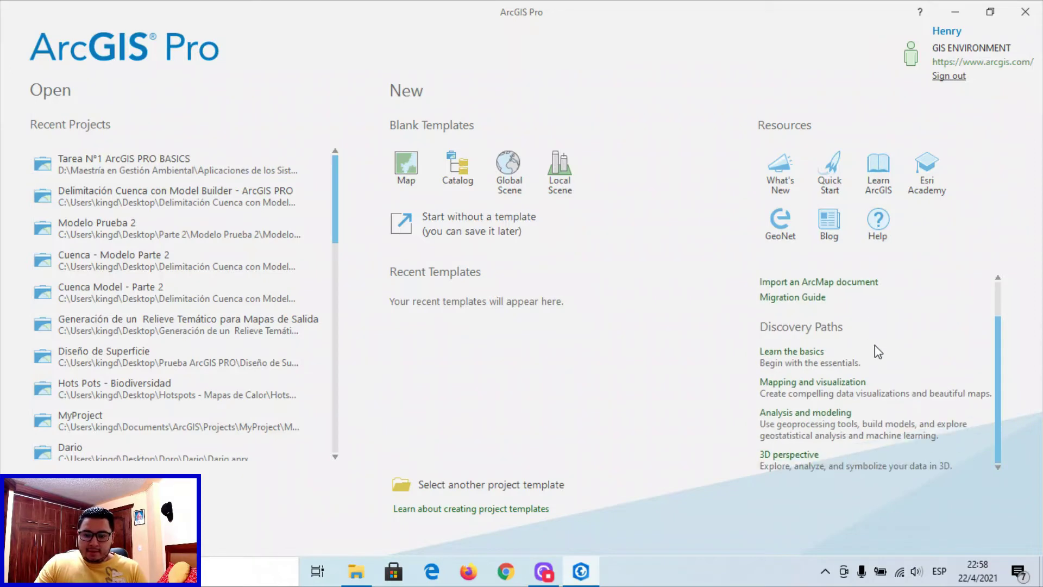
pyautogui.scroll(1, 875, 344)
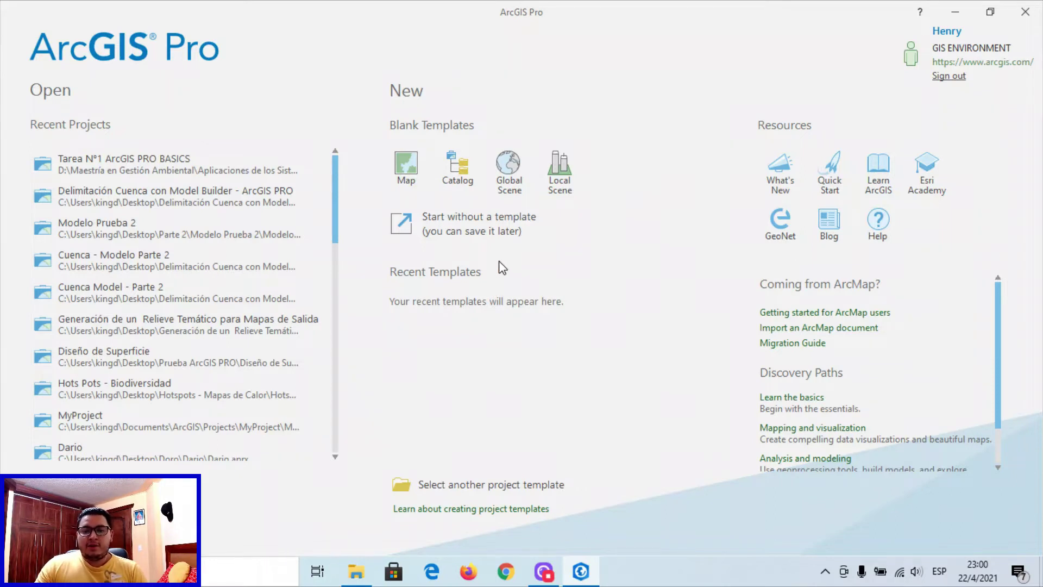
pyautogui.click(495, 229)
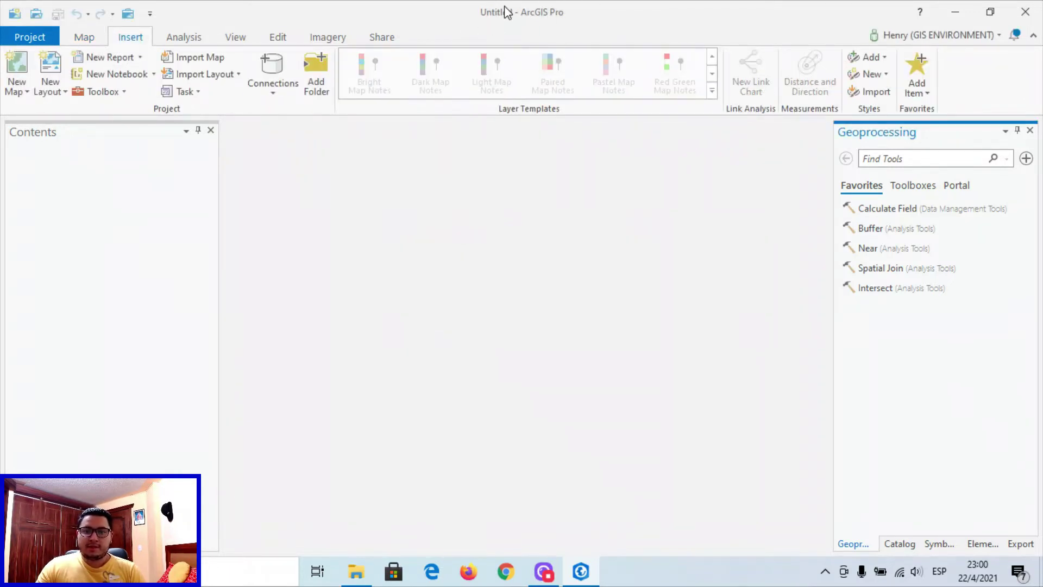
# Begin saving the project under a new name and browse to the Tema 1 folder on the Desktop.
pyautogui.click(34, 38)
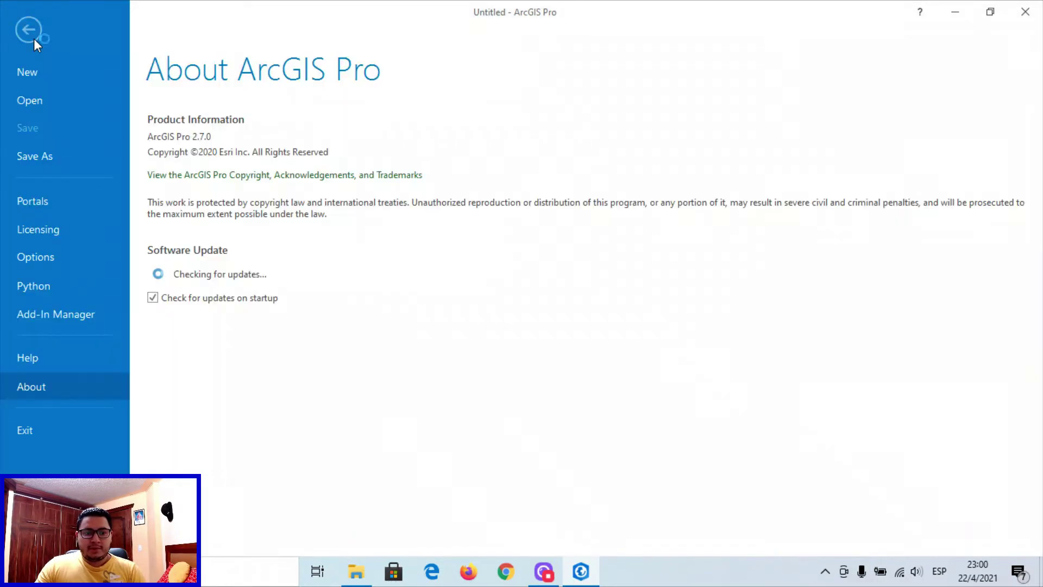
pyautogui.click(60, 166)
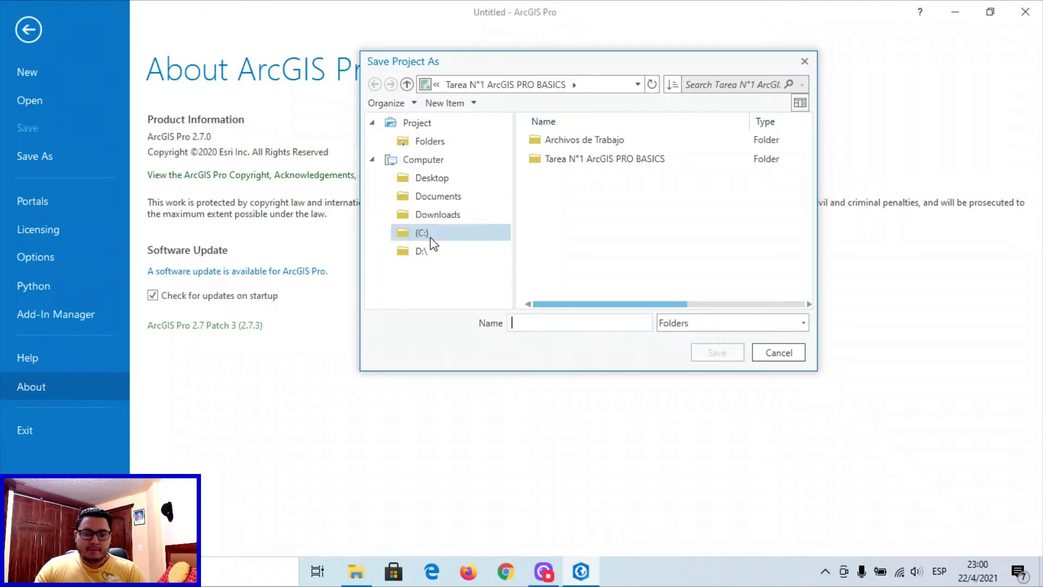
pyautogui.click(432, 178)
pyautogui.click(557, 199)
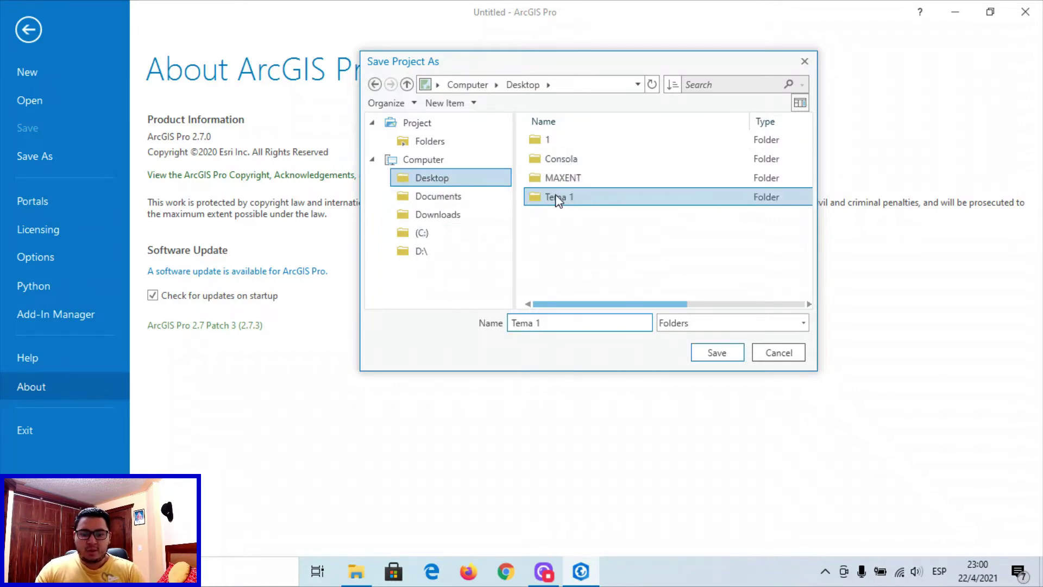
pyautogui.doubleClick(557, 198)
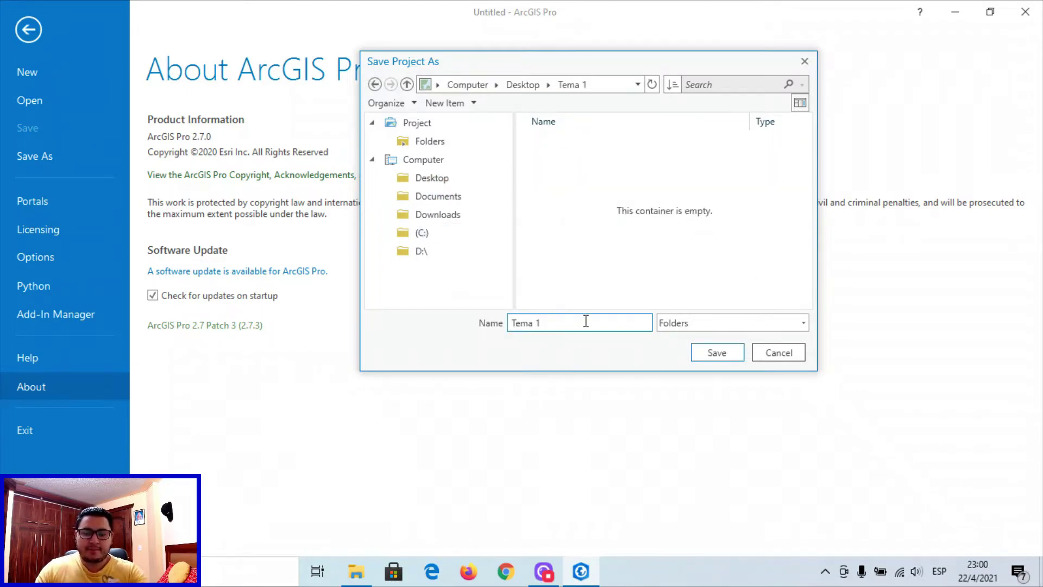
# Name the project Curso Basico and save it in the Tema 1 folder.
pyautogui.press('BackSpace')
pyautogui.press('BackSpace')
pyautogui.press('BackSpace')
pyautogui.press('BackSpace')
pyautogui.press('BackSpace')
pyautogui.press('BackSpace')
pyautogui.write('C')
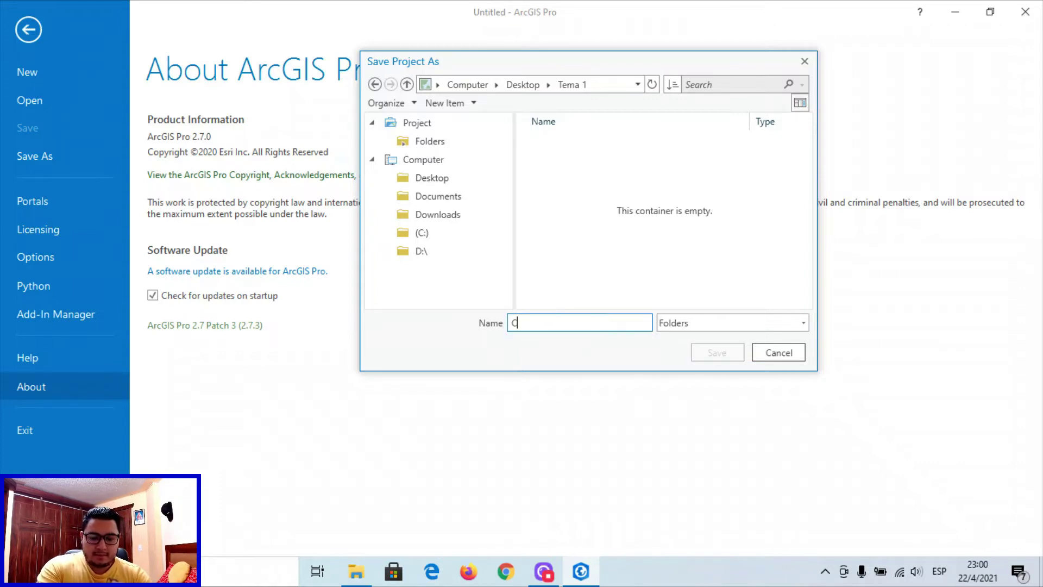
pyautogui.write('urso Basico')
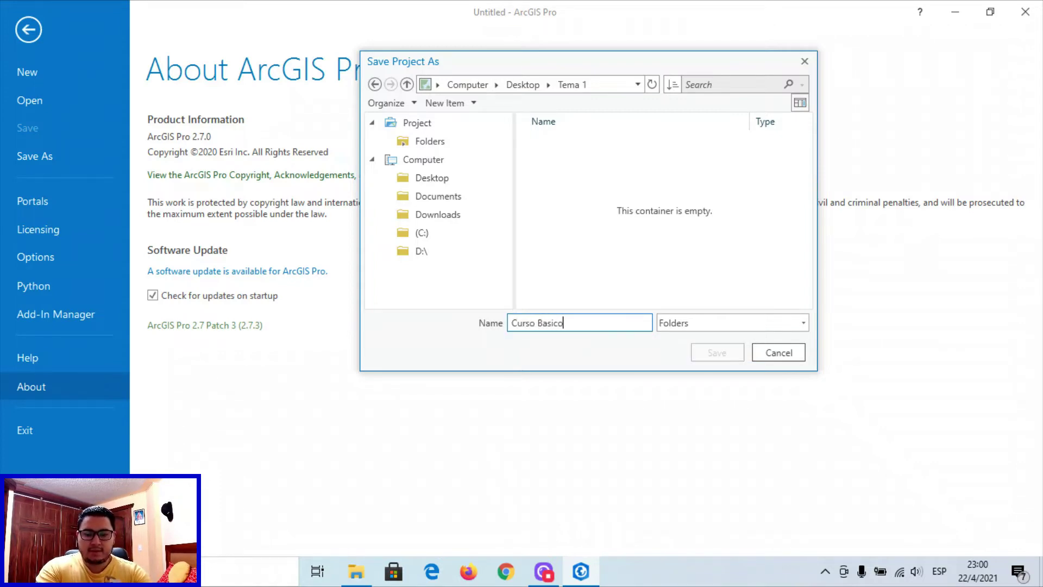
pyautogui.click(700, 355)
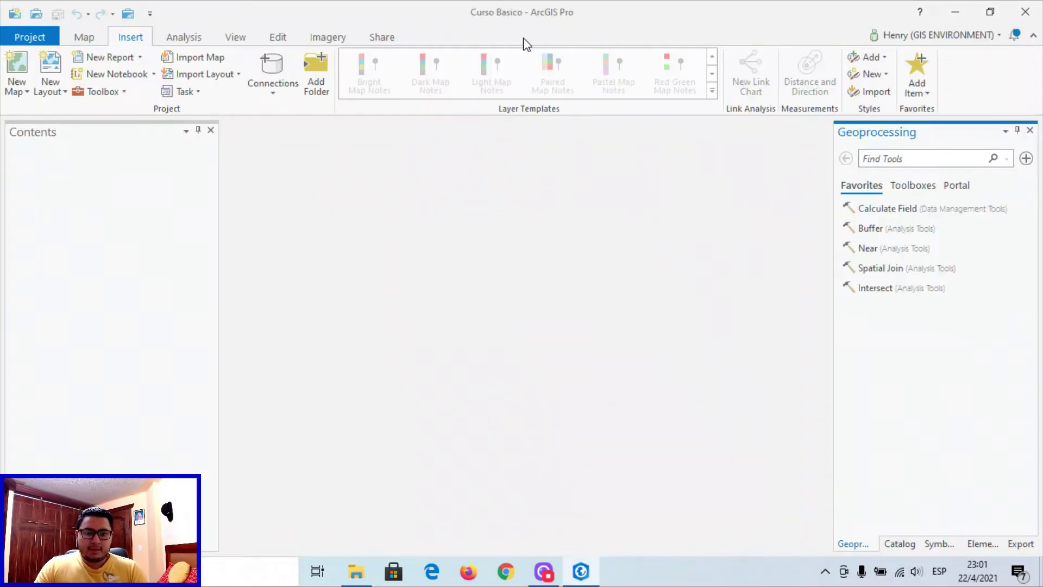
# Switch to File Explorer and examine the files created inside the Curso Basico project folder.
pyautogui.click(358, 571)
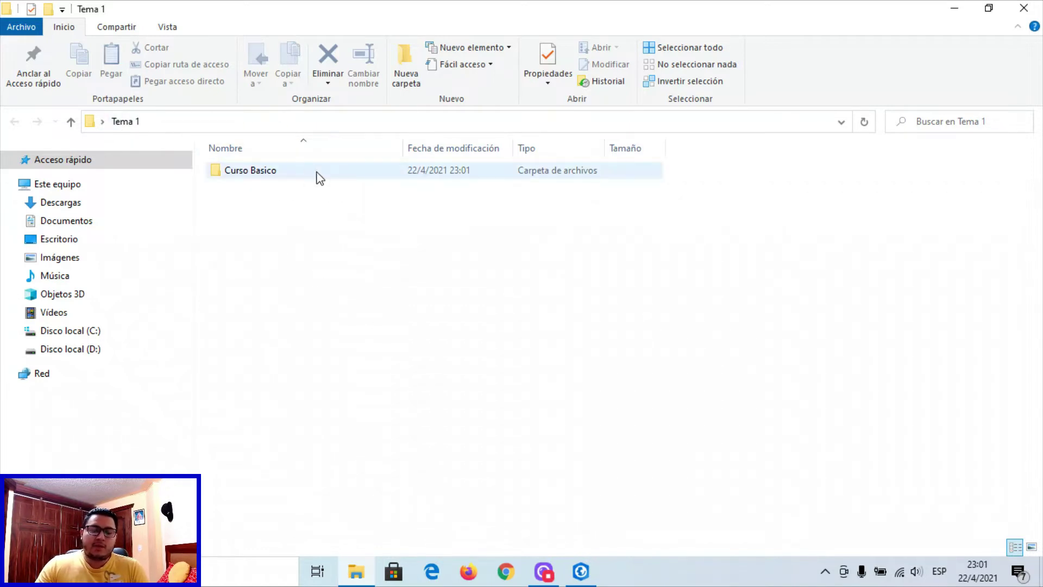
pyautogui.moveTo(319, 177)
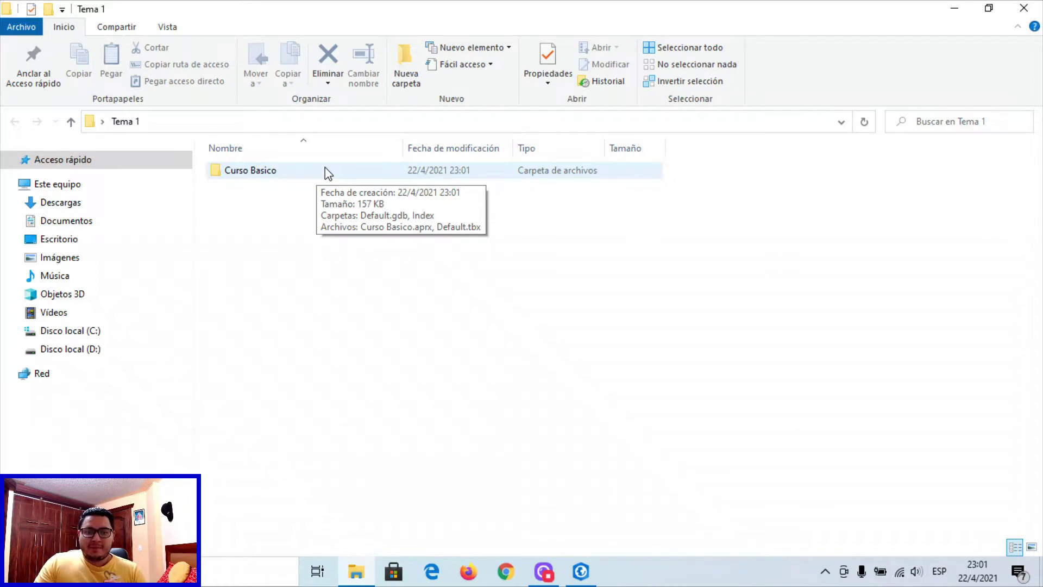
pyautogui.doubleClick(325, 169)
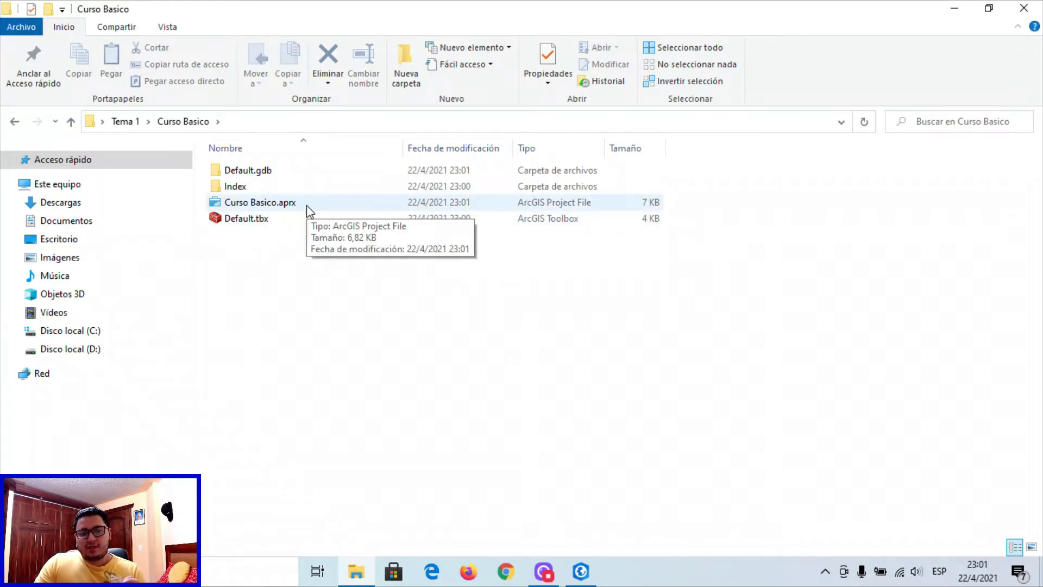
pyautogui.click(127, 122)
pyautogui.click(302, 294)
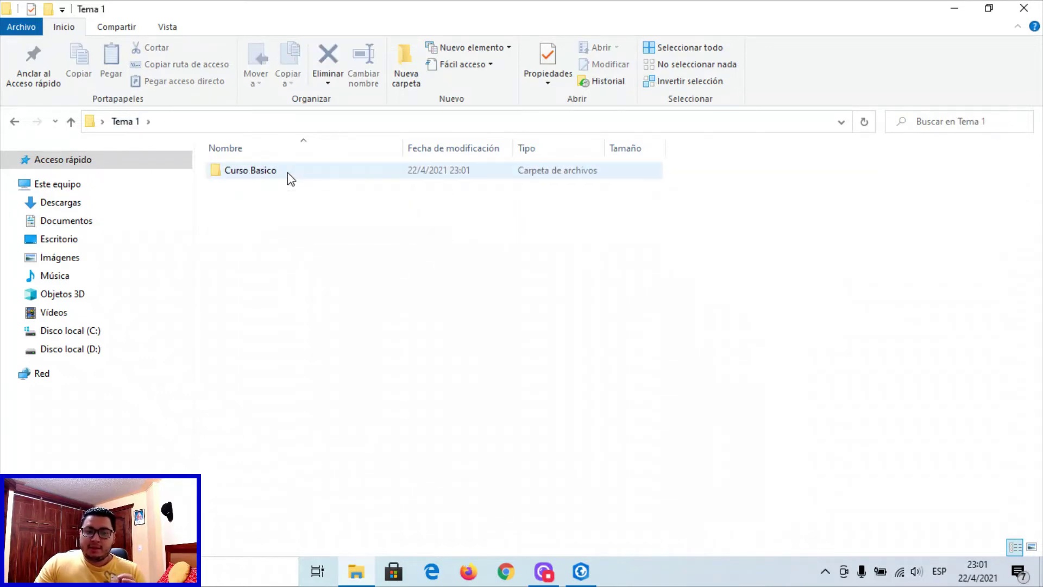
pyautogui.doubleClick(288, 172)
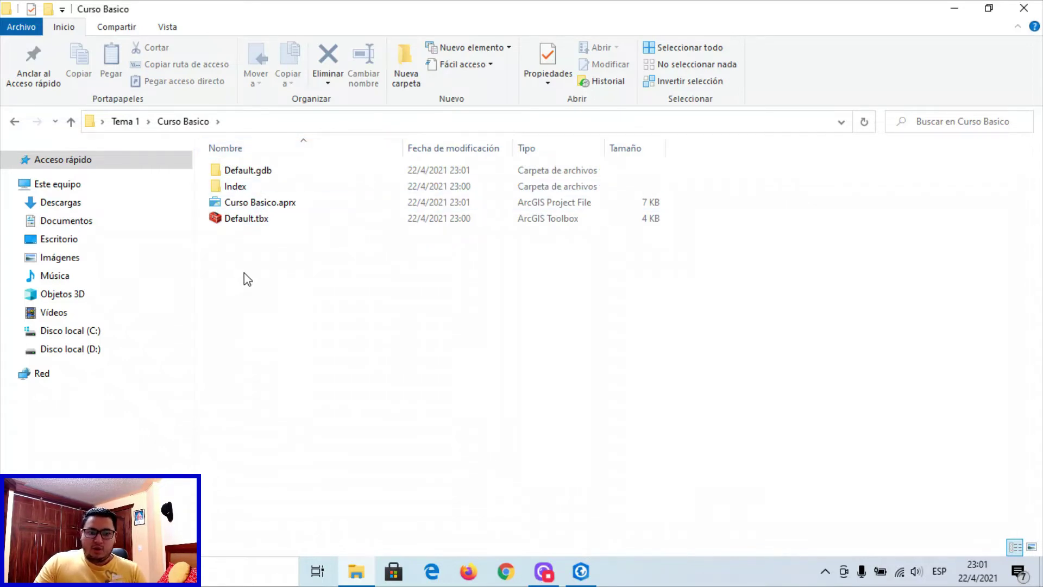
pyautogui.click(119, 121)
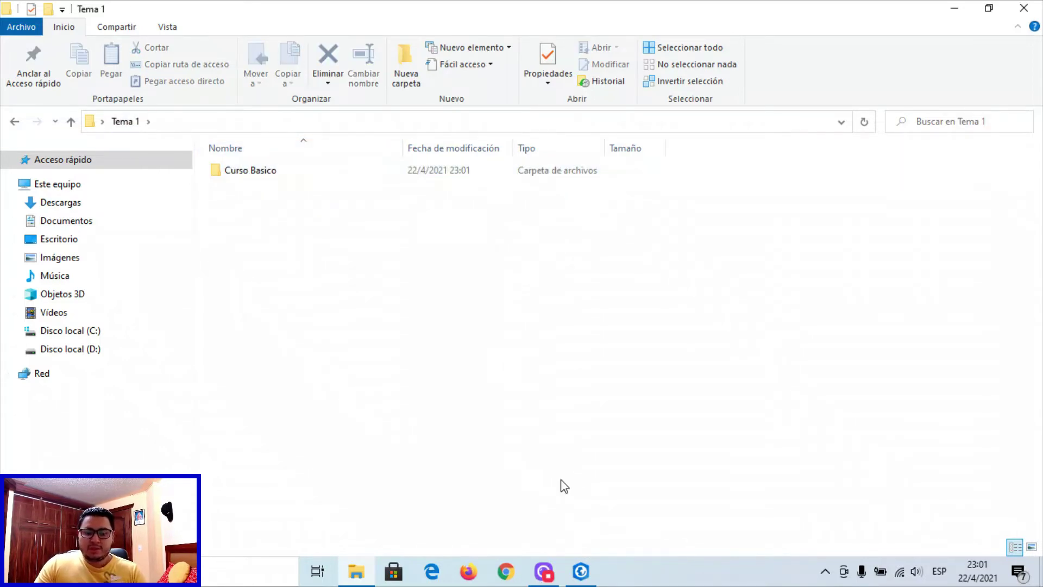
# Switch back to ArcGIS Pro and insert a new map into the project.
pyautogui.click(580, 572)
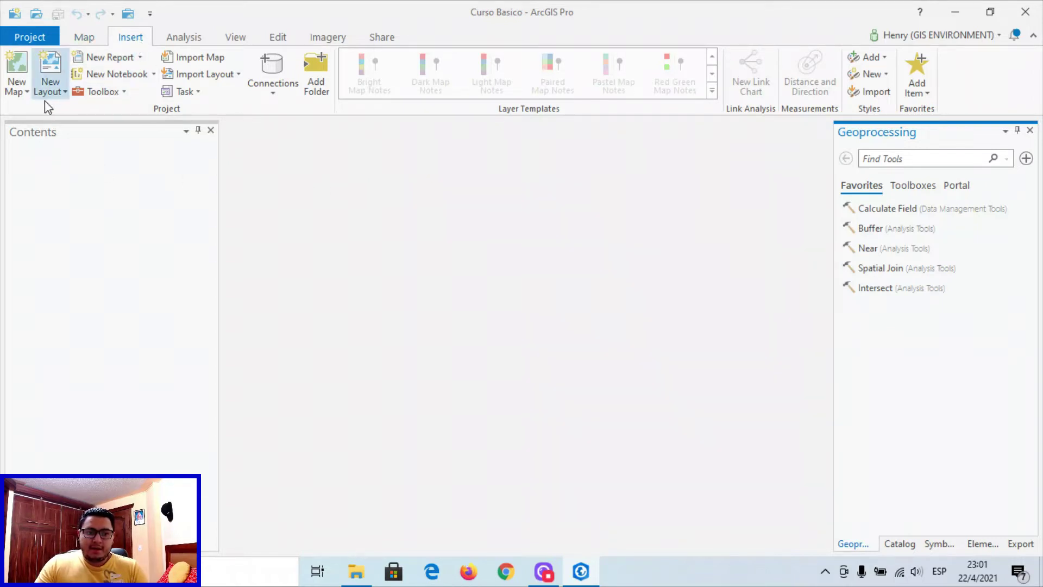
pyautogui.click(22, 90)
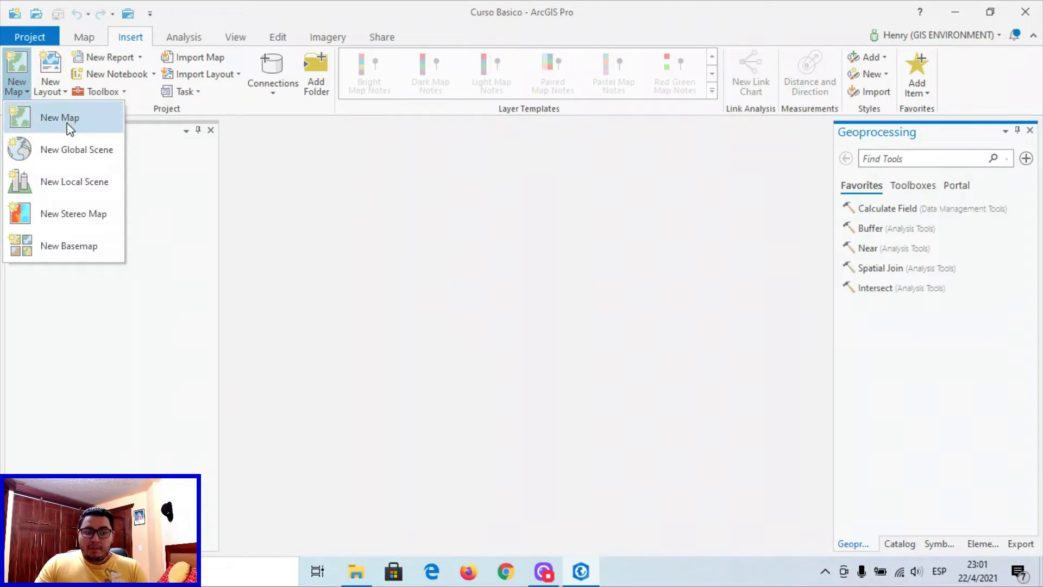
pyautogui.click(179, 162)
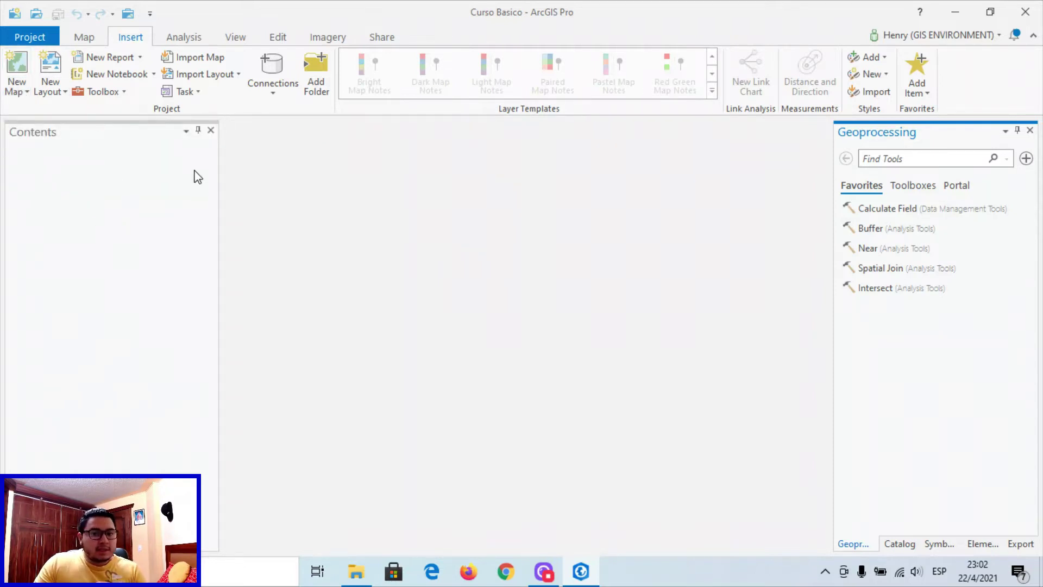
pyautogui.click(26, 92)
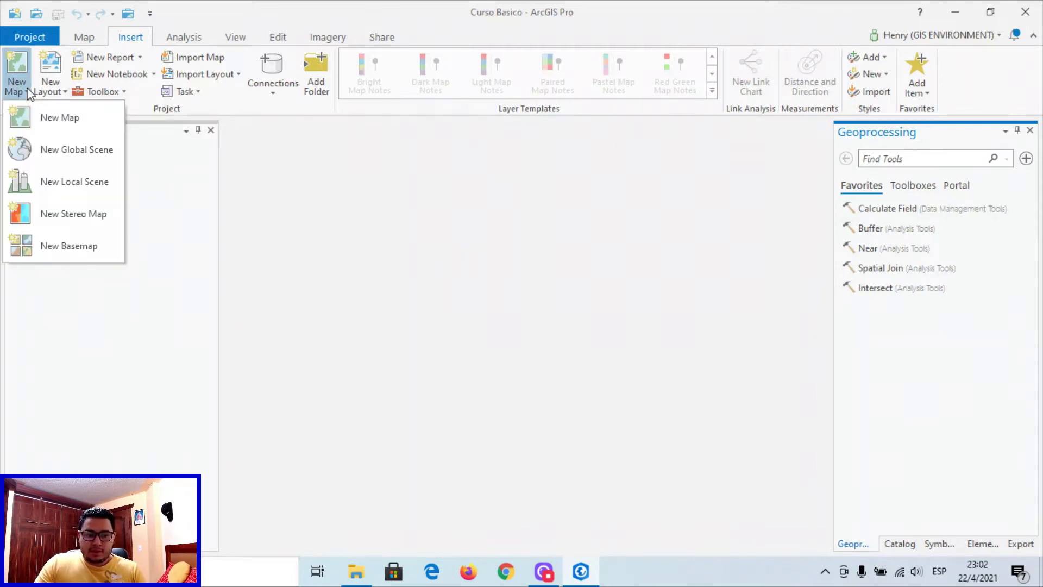
pyautogui.click(46, 122)
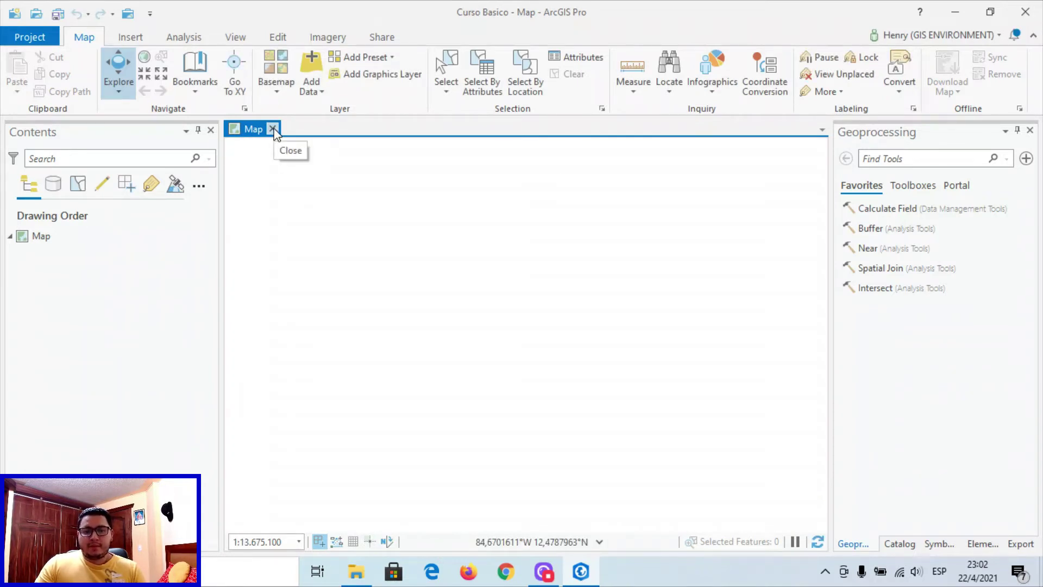
# In the map's properties, rename the map as Tematica N°1 and set its display units to UTM.
pyautogui.click(90, 240)
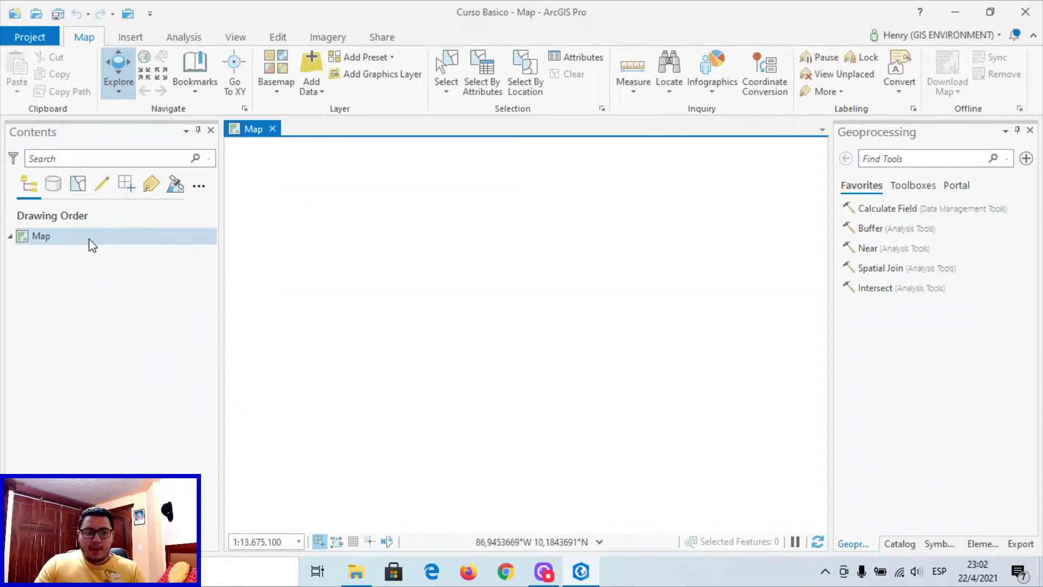
pyautogui.click(89, 239)
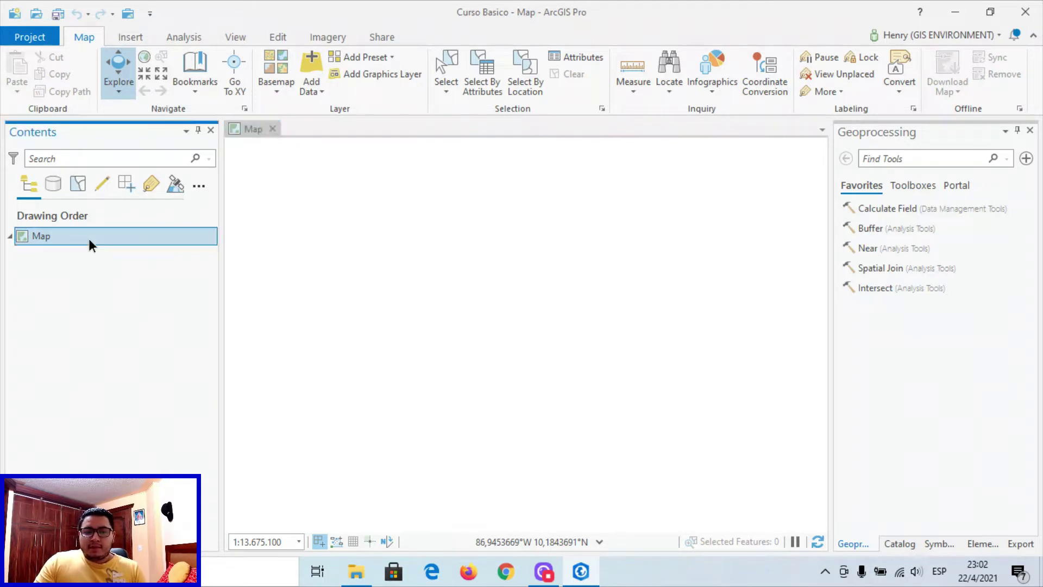
pyautogui.rightClick(91, 244)
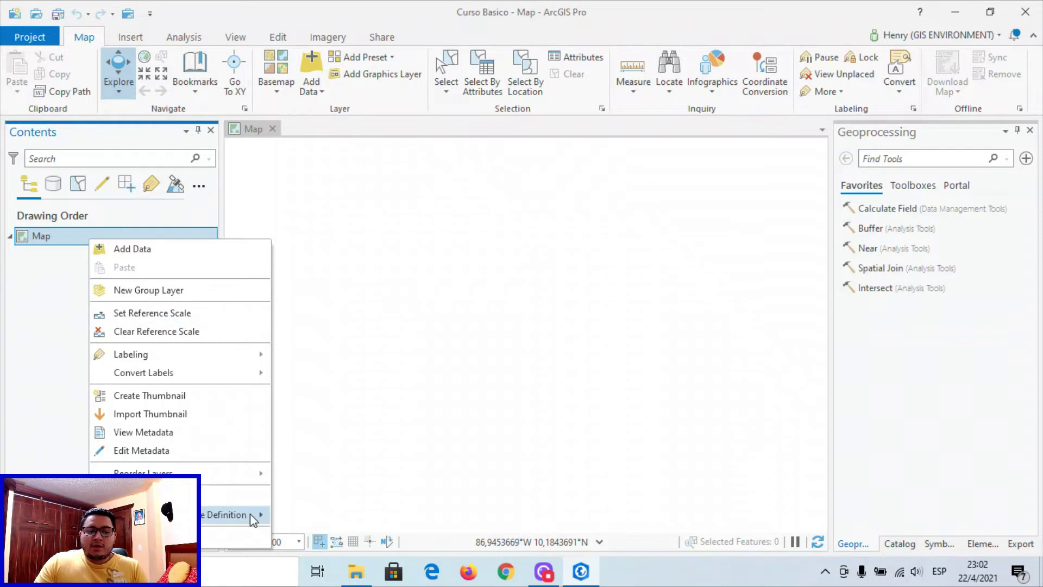
pyautogui.click(226, 537)
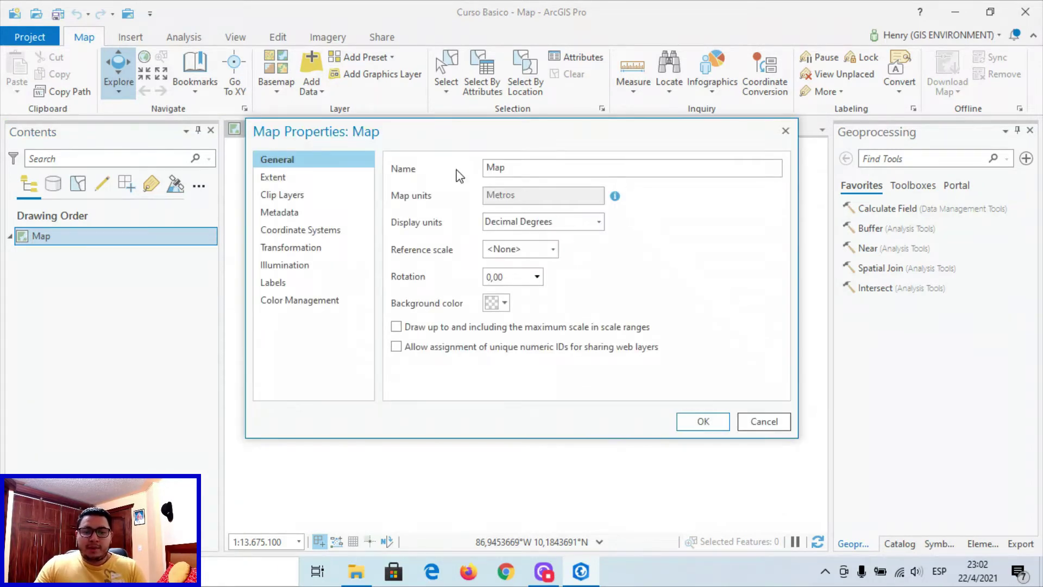
pyautogui.write('T')
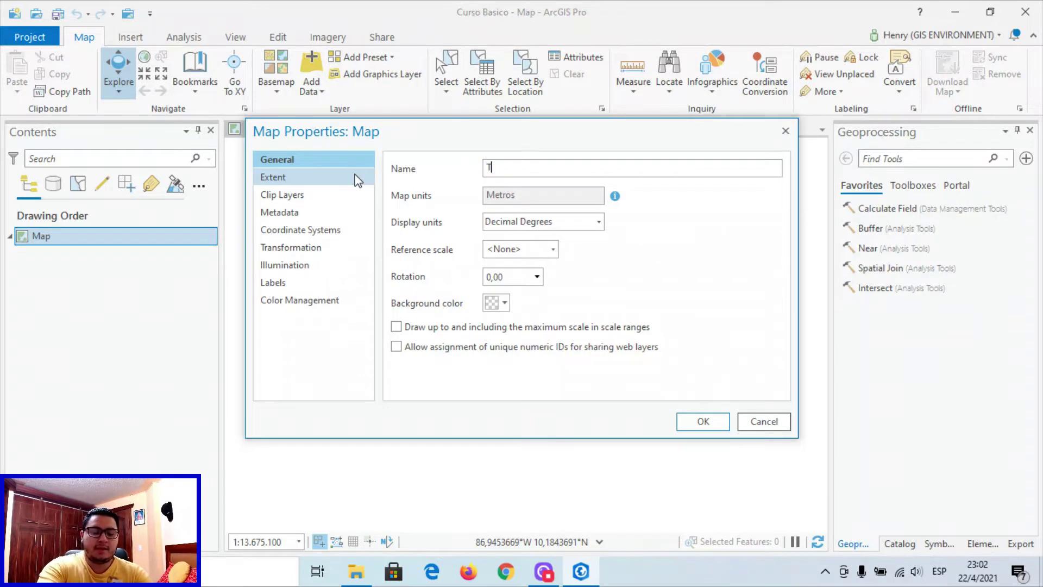
pyautogui.write('ematica N°1')
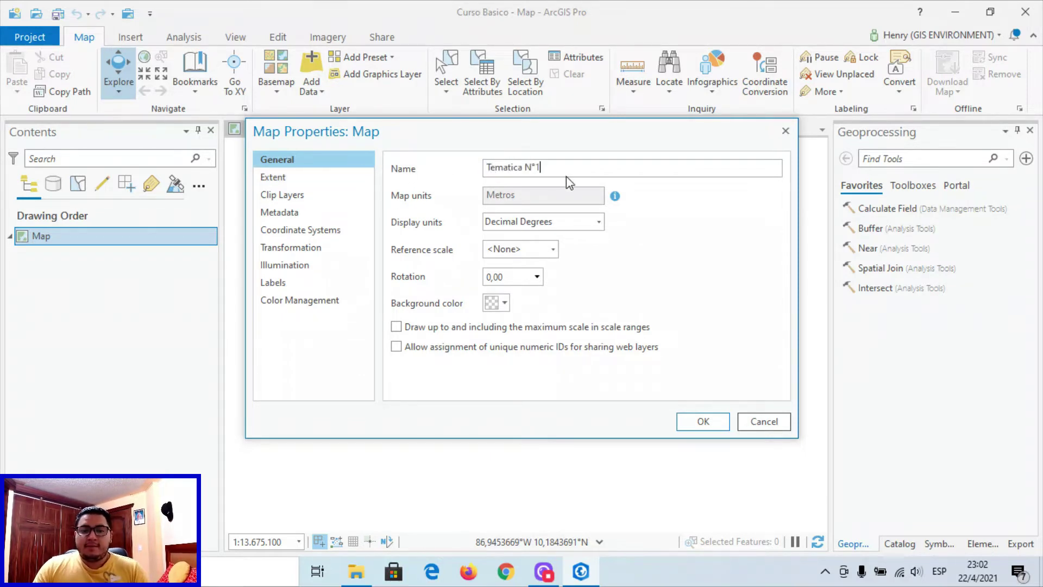
pyautogui.click(599, 222)
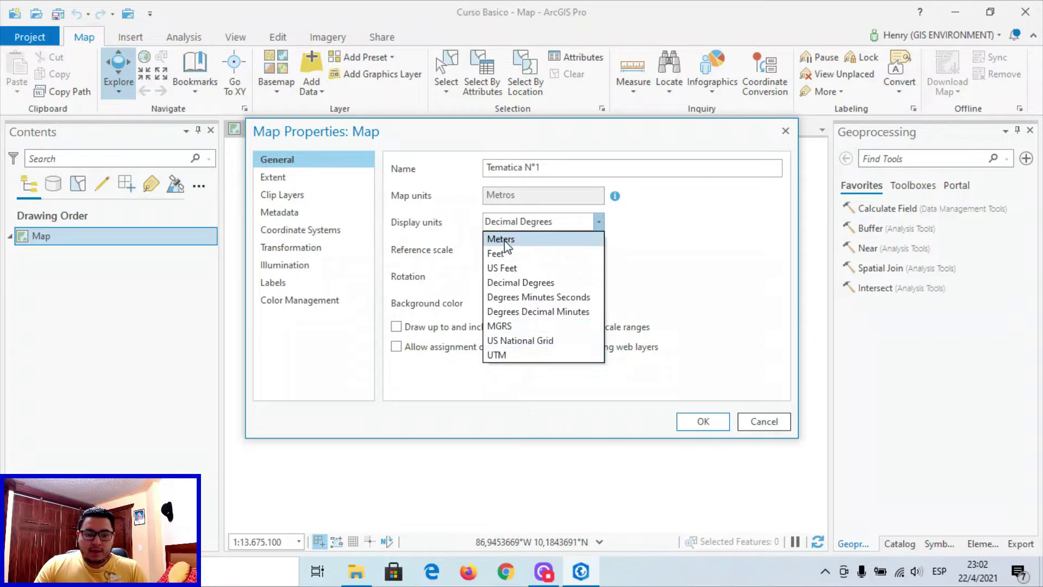
pyautogui.click(500, 355)
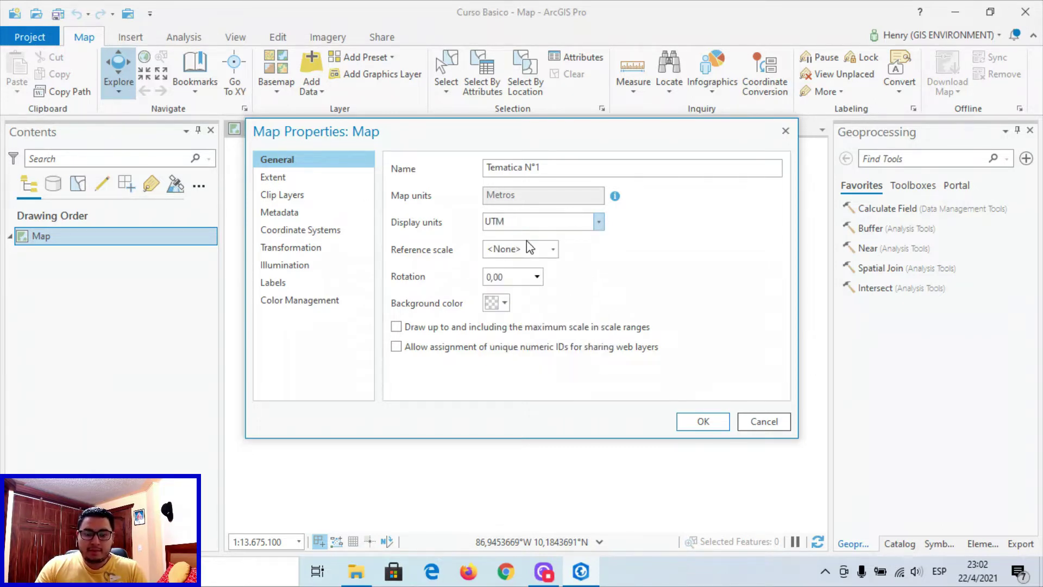
# Open the map's coordinate system settings and review the favorite coordinate systems.
pyautogui.click(304, 233)
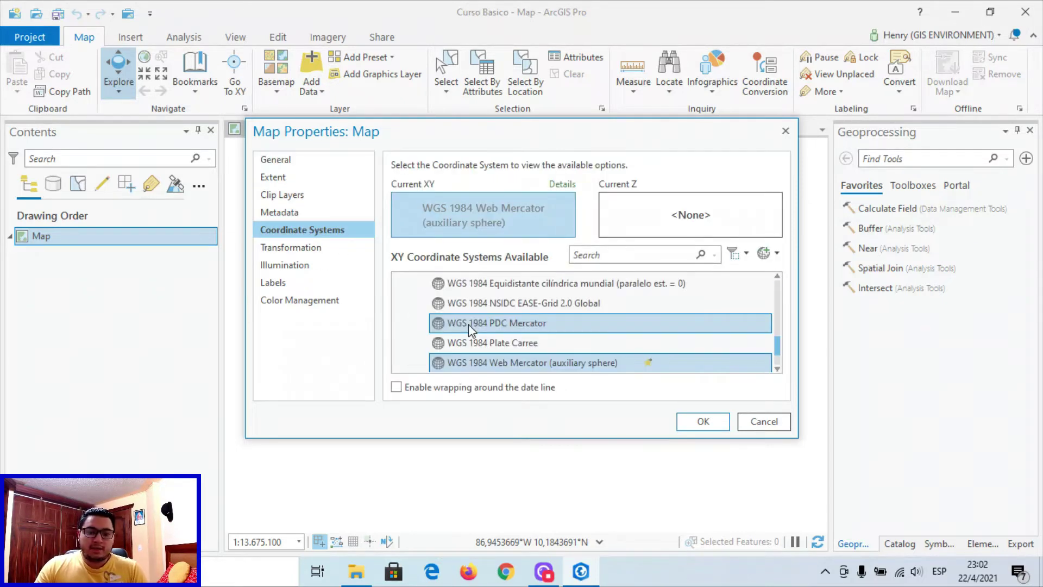
pyautogui.scroll(10, 469, 324)
pyautogui.scroll(5, 462, 321)
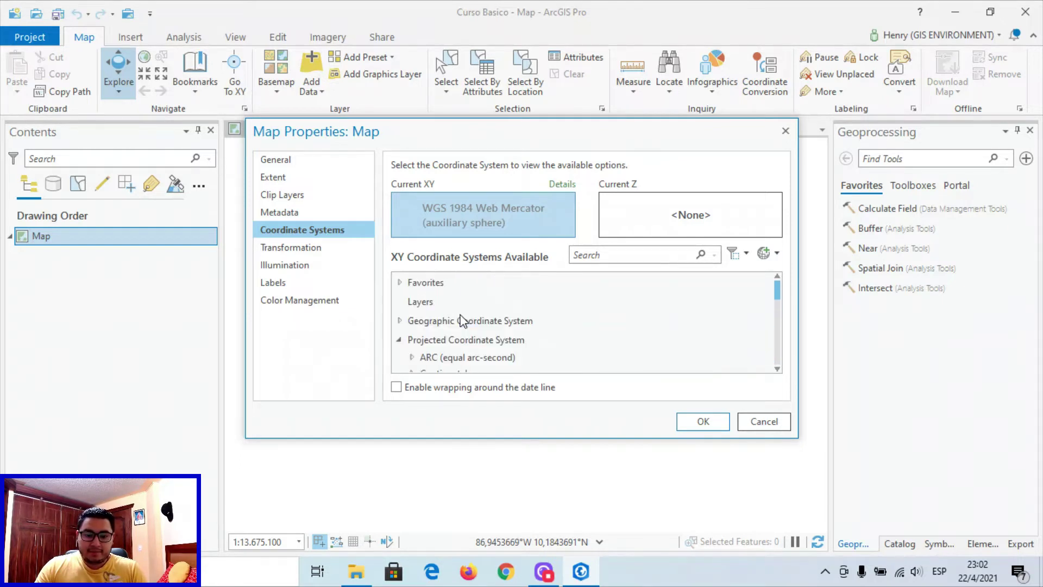
pyautogui.click(401, 283)
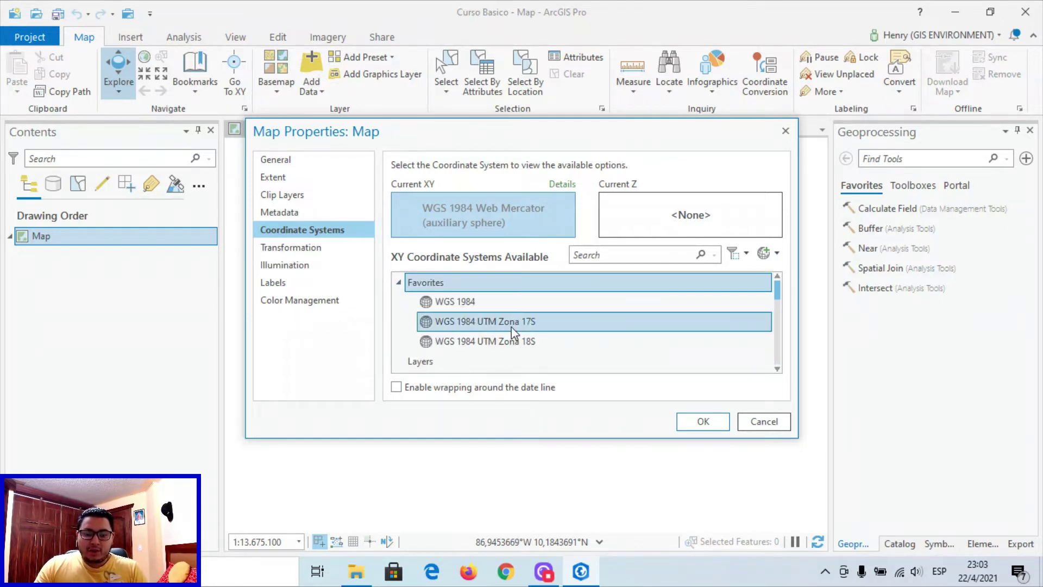
pyautogui.click(399, 283)
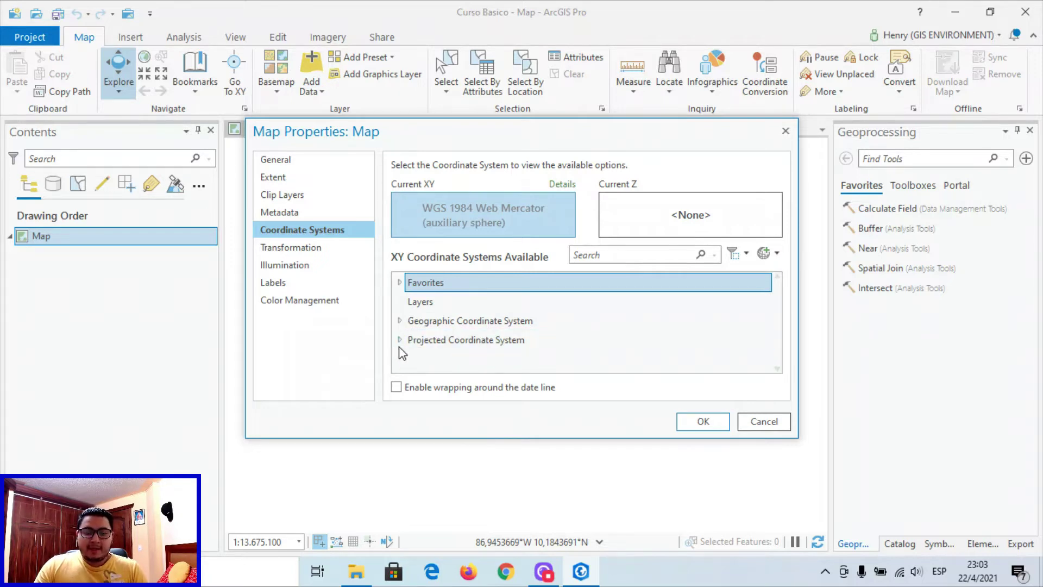
# Set the map's projected coordinate system to WGS 1984 UTM Zona 17S from the UTM, WGS 1984, Hemisferio Sur group and apply the map properties.
pyautogui.click(400, 346)
pyautogui.scroll(-2, 413, 341)
pyautogui.scroll(1, 426, 337)
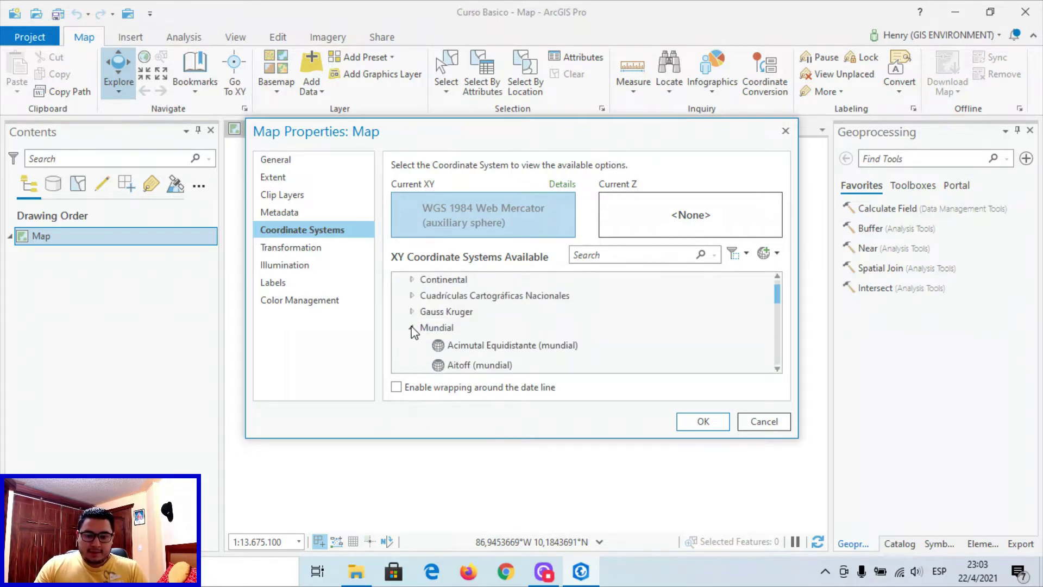
pyautogui.click(412, 328)
pyautogui.scroll(-3, 414, 342)
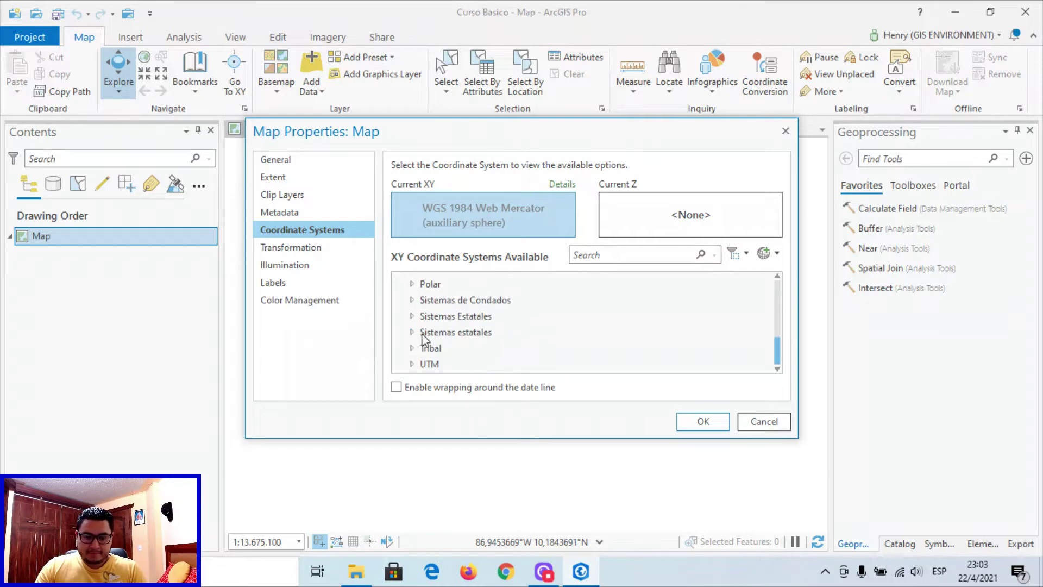
pyautogui.click(411, 364)
pyautogui.scroll(-2, 433, 344)
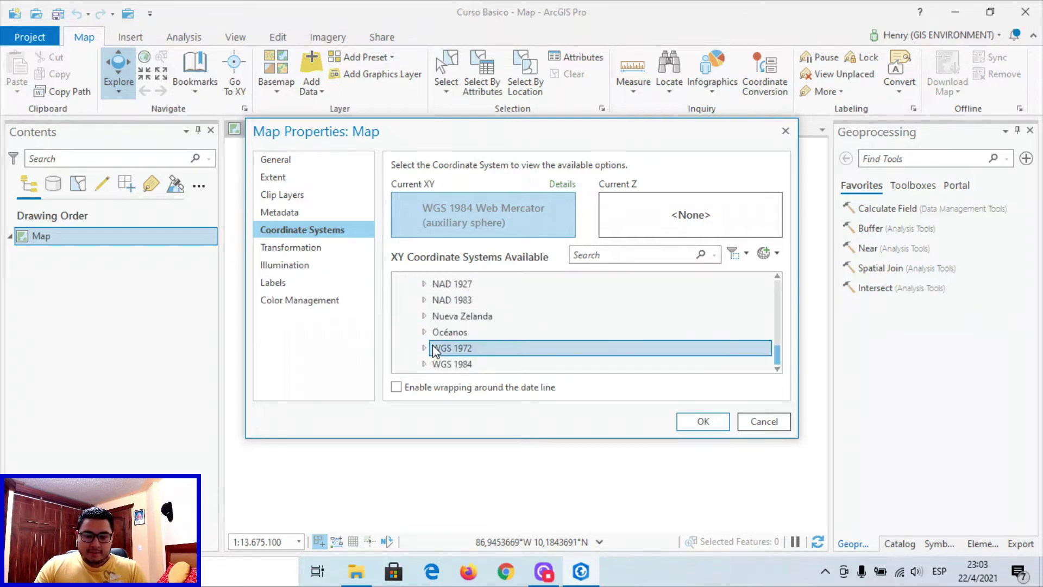
pyautogui.click(429, 364)
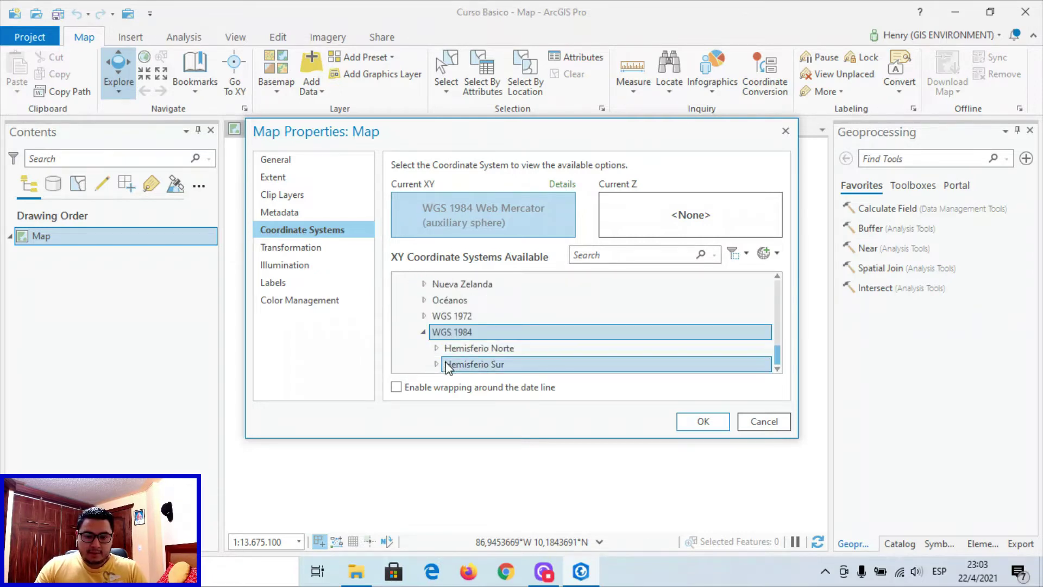
pyautogui.click(437, 364)
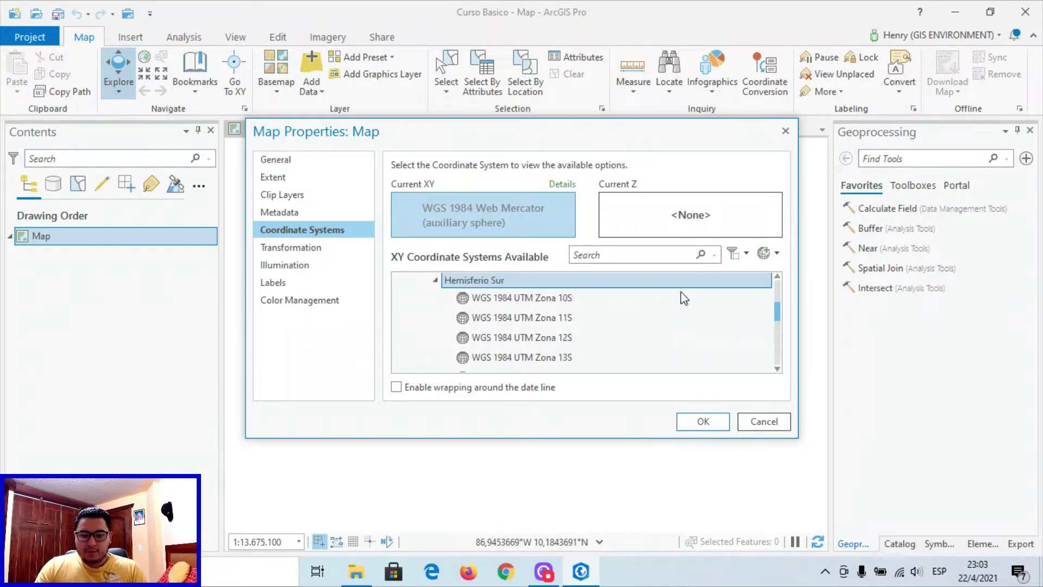
pyautogui.scroll(-4, 624, 306)
pyautogui.scroll(1, 630, 308)
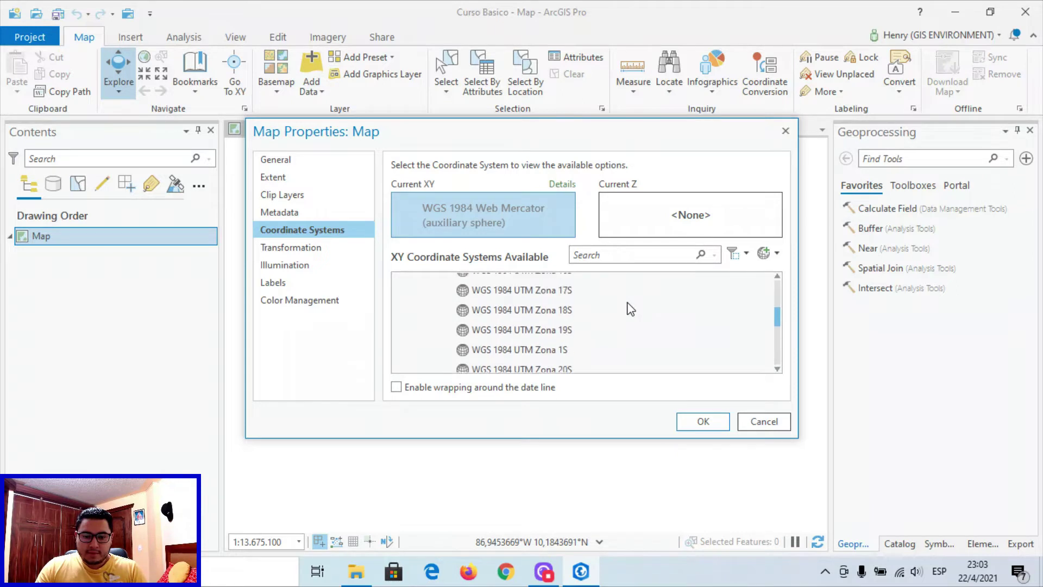
pyautogui.scroll(1, 632, 314)
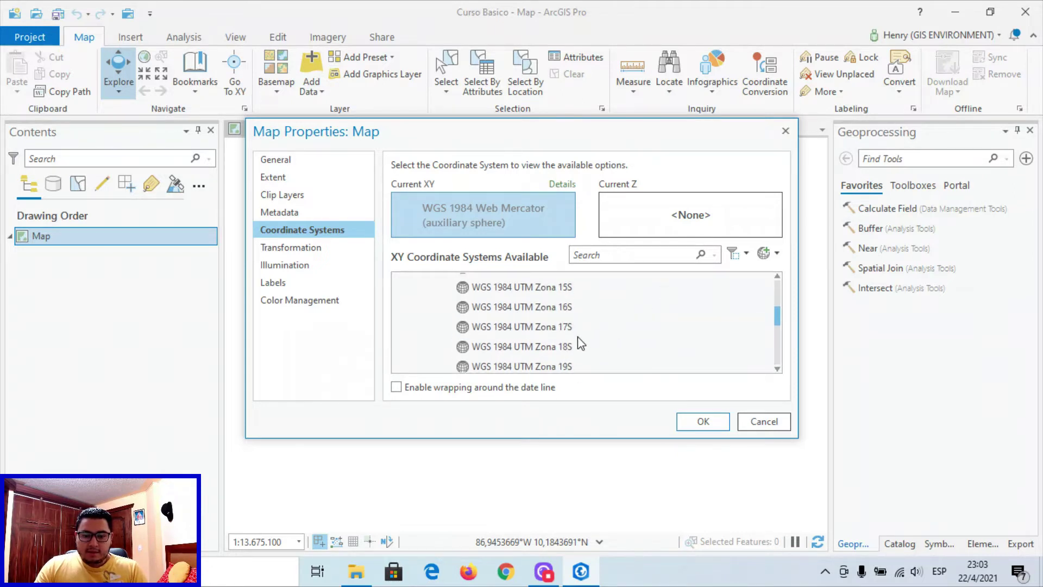
pyautogui.click(562, 330)
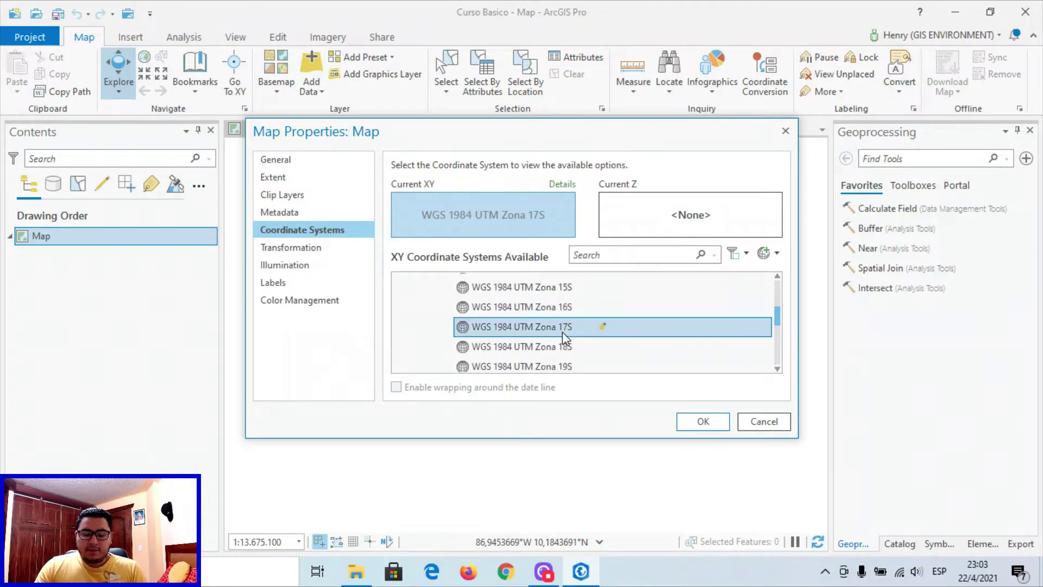
pyautogui.click(703, 423)
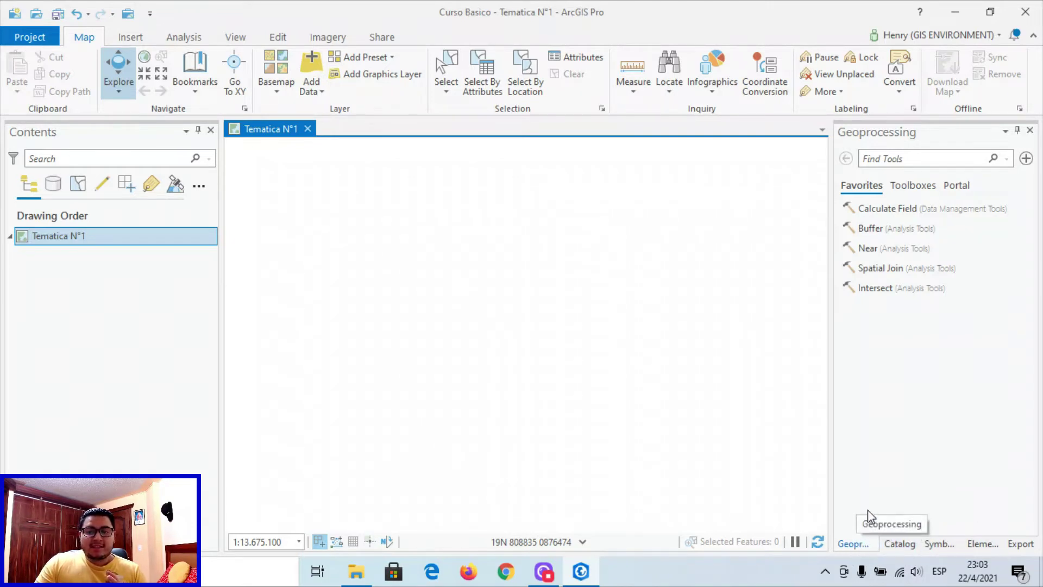
# Review the Catalog, Symbology, Element and Export Map panes, then return to Geoprocessing.
pyautogui.click(900, 544)
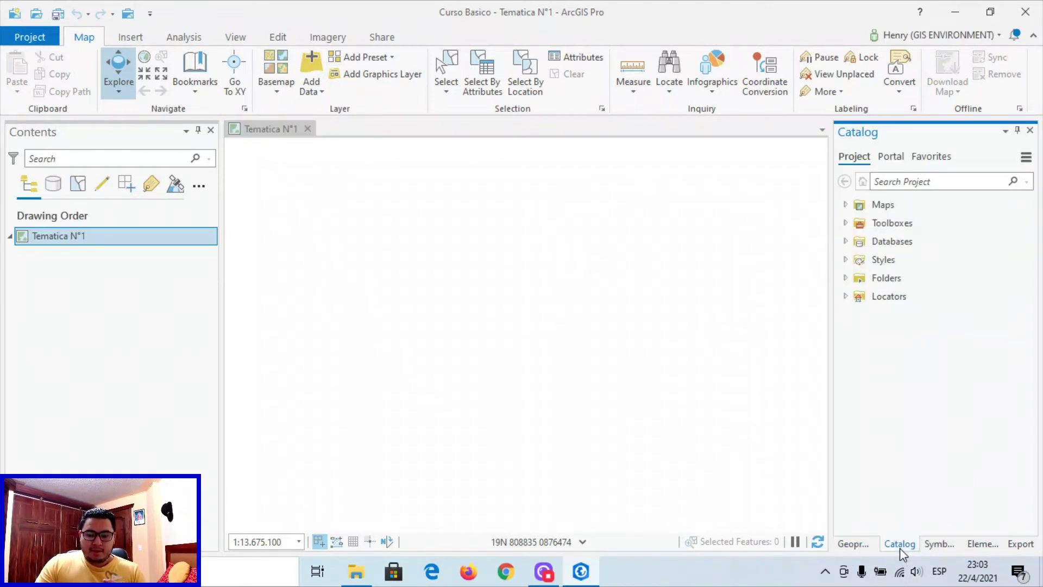
pyautogui.click(940, 544)
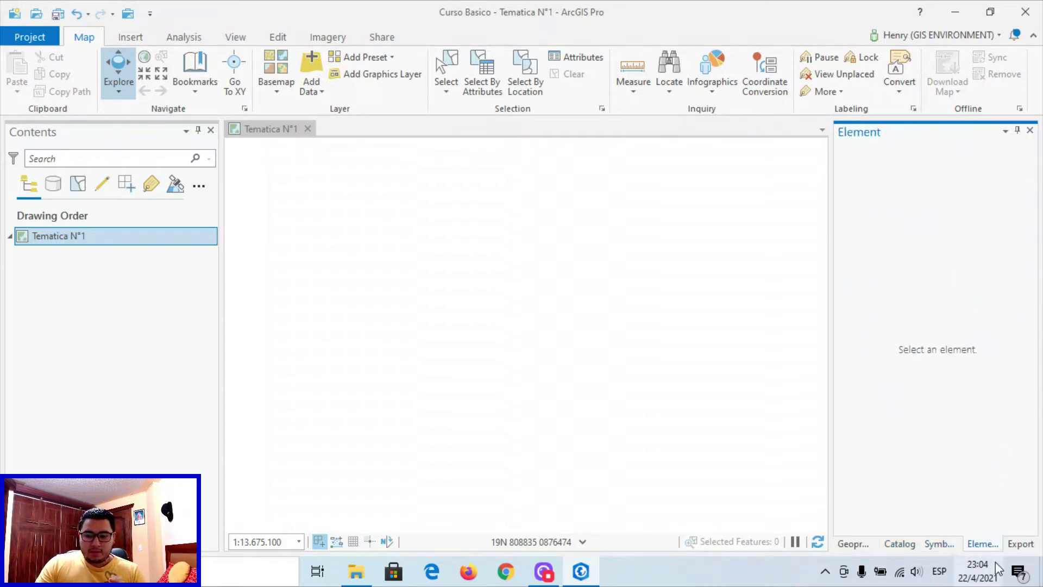
pyautogui.click(1021, 544)
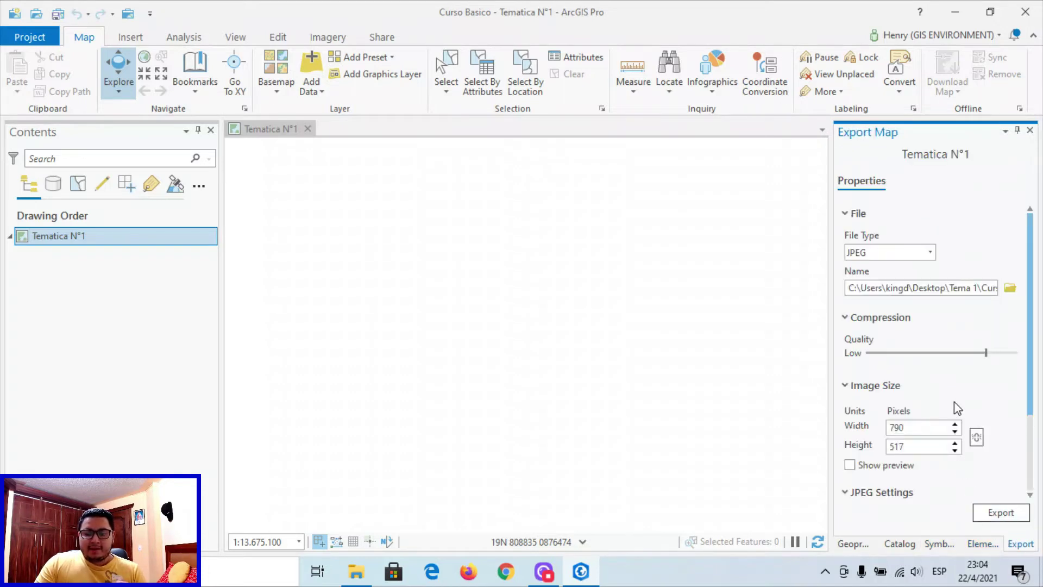
pyautogui.click(900, 546)
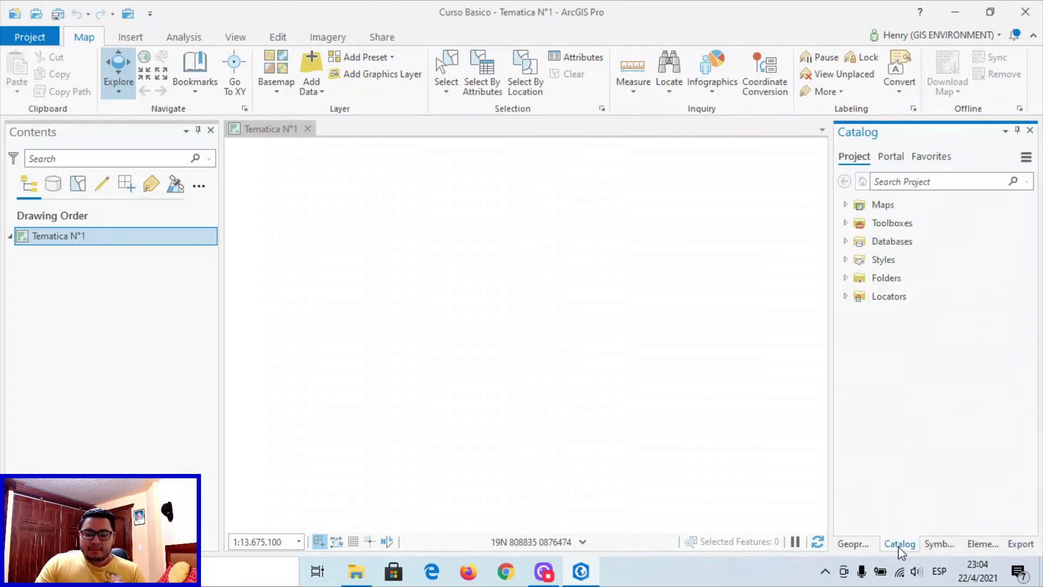
pyautogui.click(860, 547)
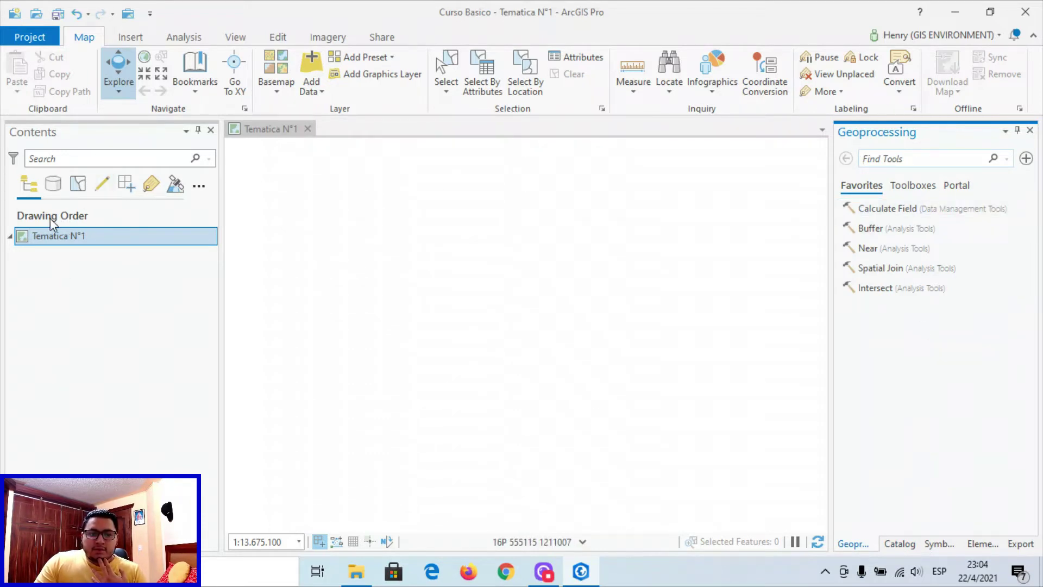
# Examine how the contents are listed by data source and by selection, review the other listing options, and return to drawing order.
pyautogui.click(53, 183)
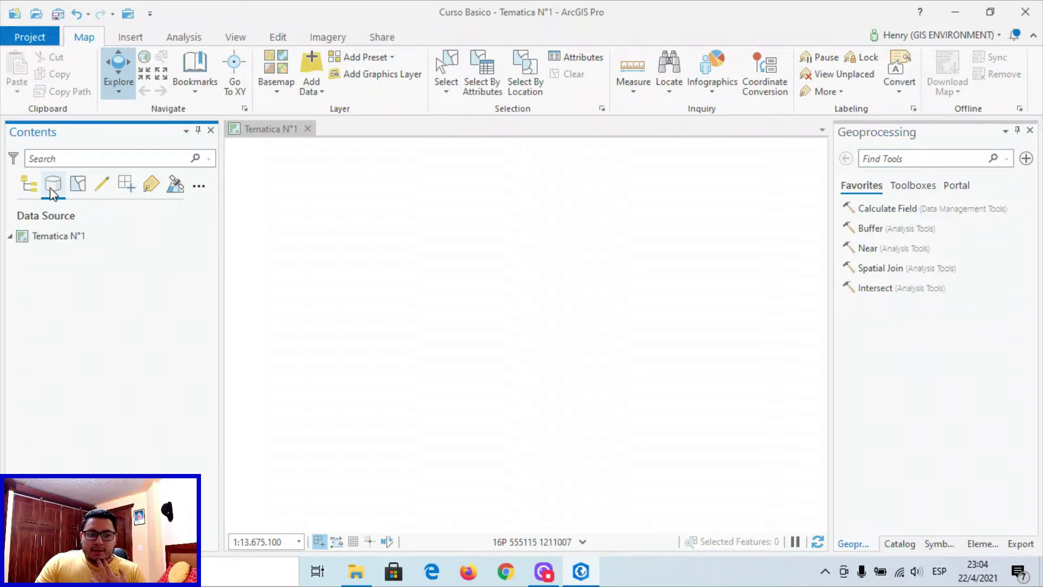
pyautogui.click(78, 185)
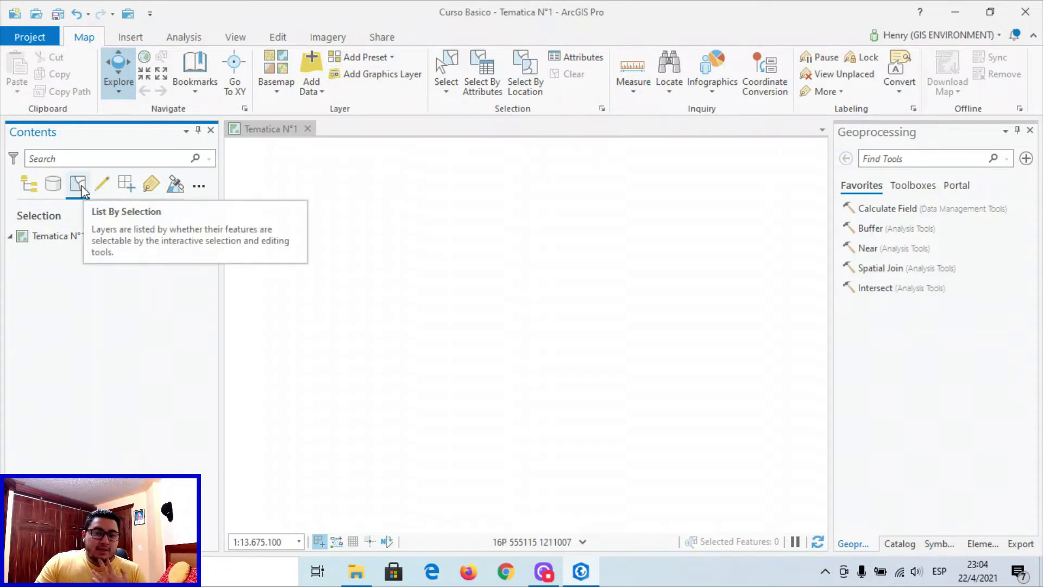
pyautogui.click(201, 187)
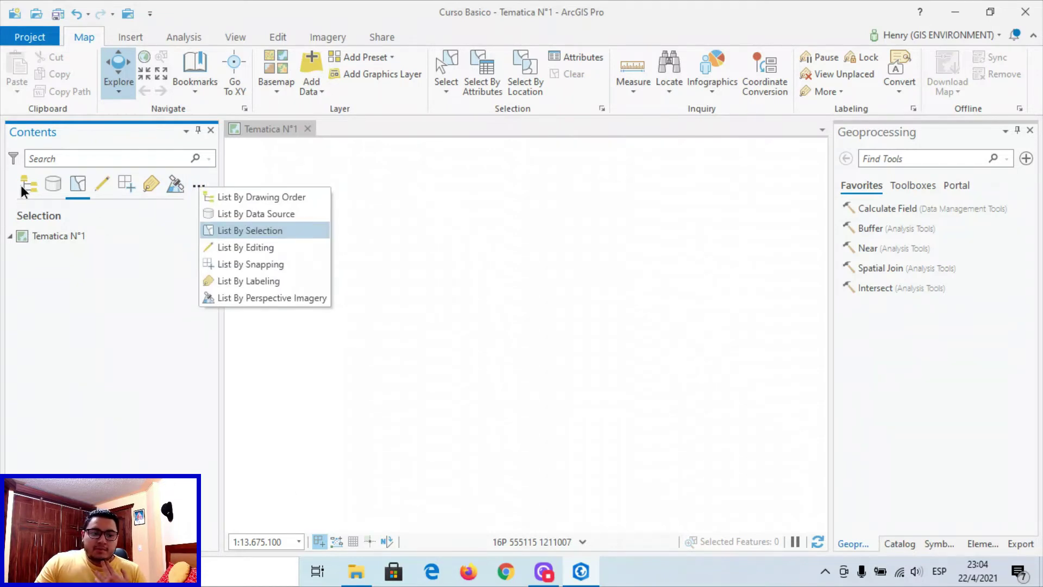
pyautogui.click(31, 196)
pyautogui.click(86, 236)
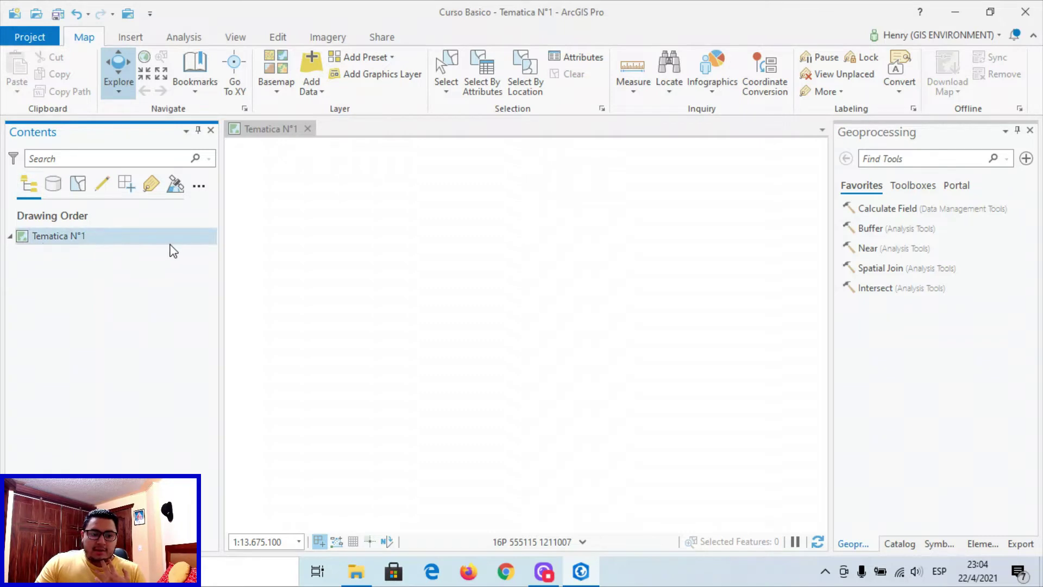
pyautogui.click(93, 320)
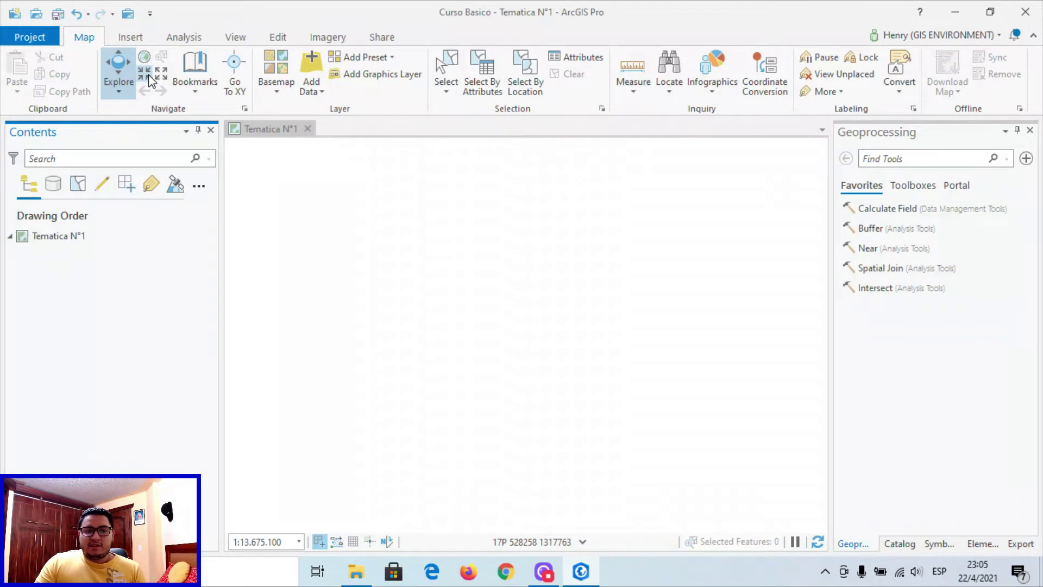
# Look at the bookmark and basemap options available for the map.
pyautogui.click(207, 93)
pyautogui.click(200, 90)
pyautogui.click(280, 88)
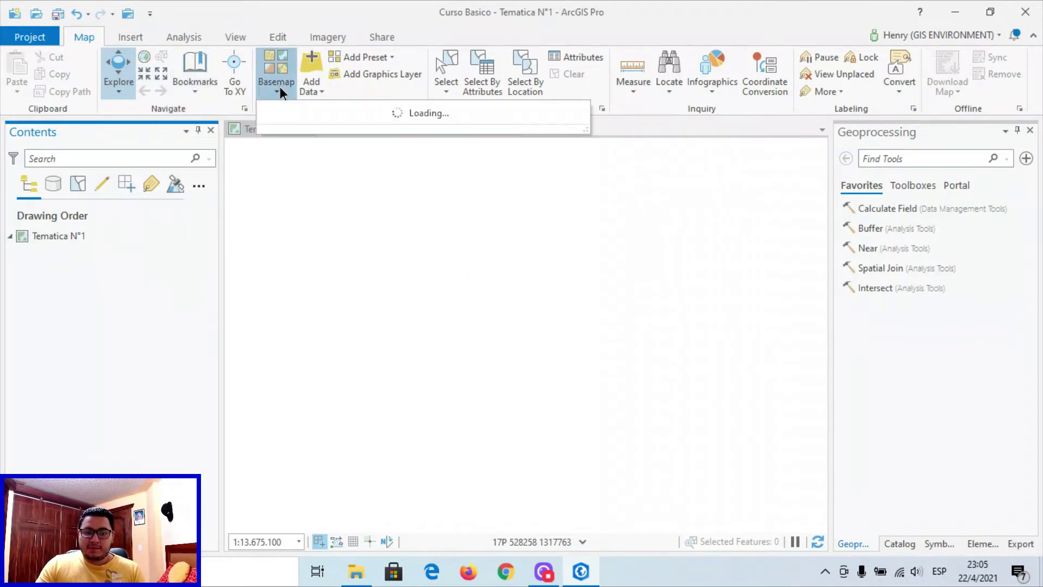
pyautogui.click(280, 88)
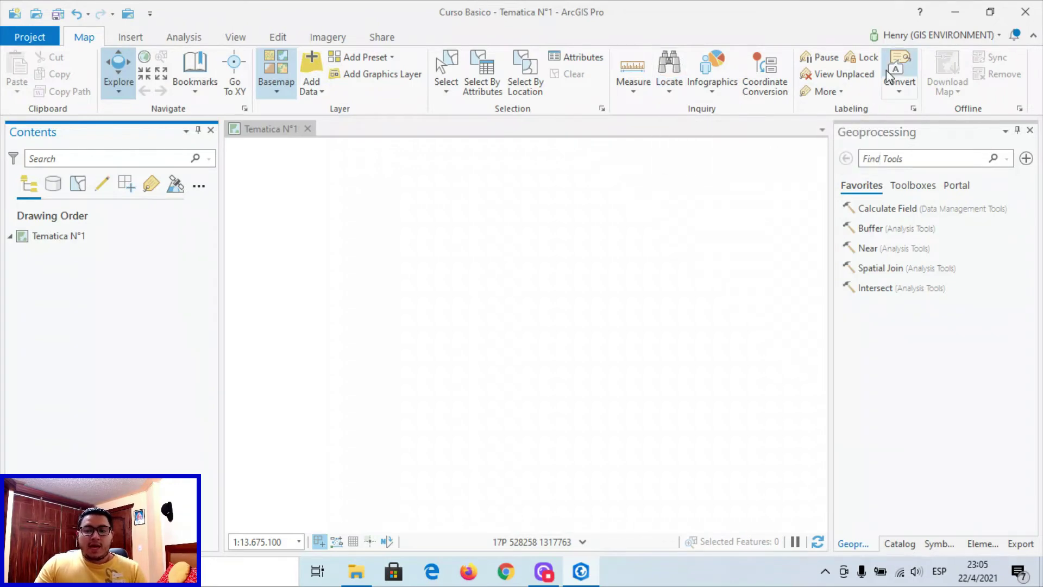
# Review the page sizes offered for a new layout and the connection options for the project.
pyautogui.click(123, 39)
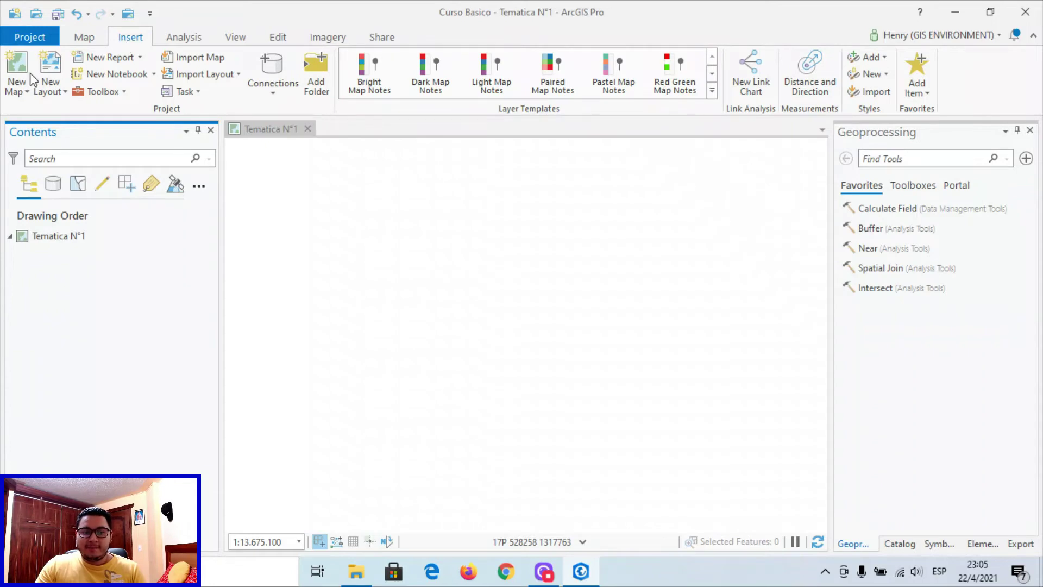
pyautogui.click(50, 81)
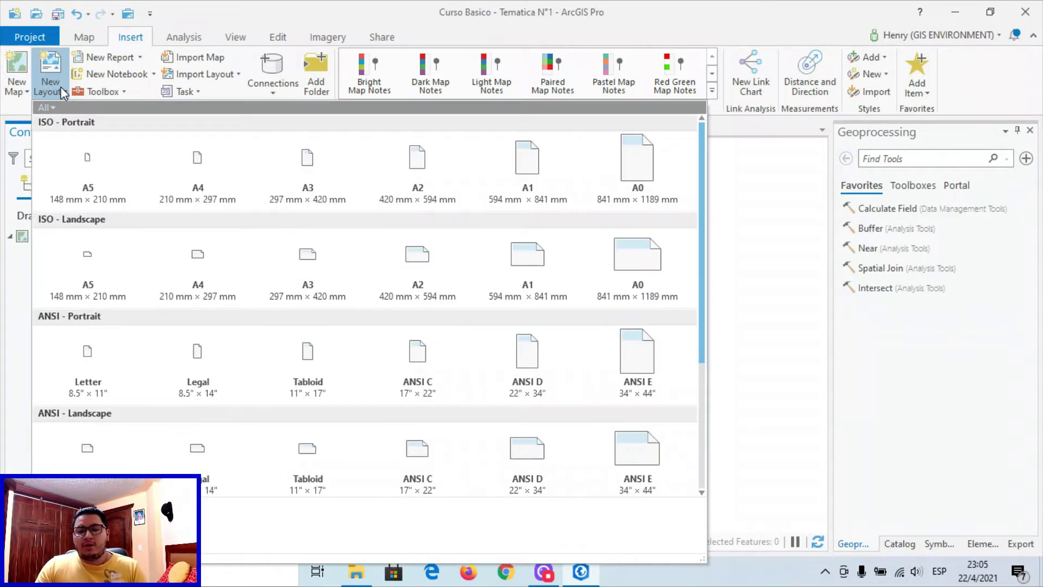
pyautogui.click(60, 86)
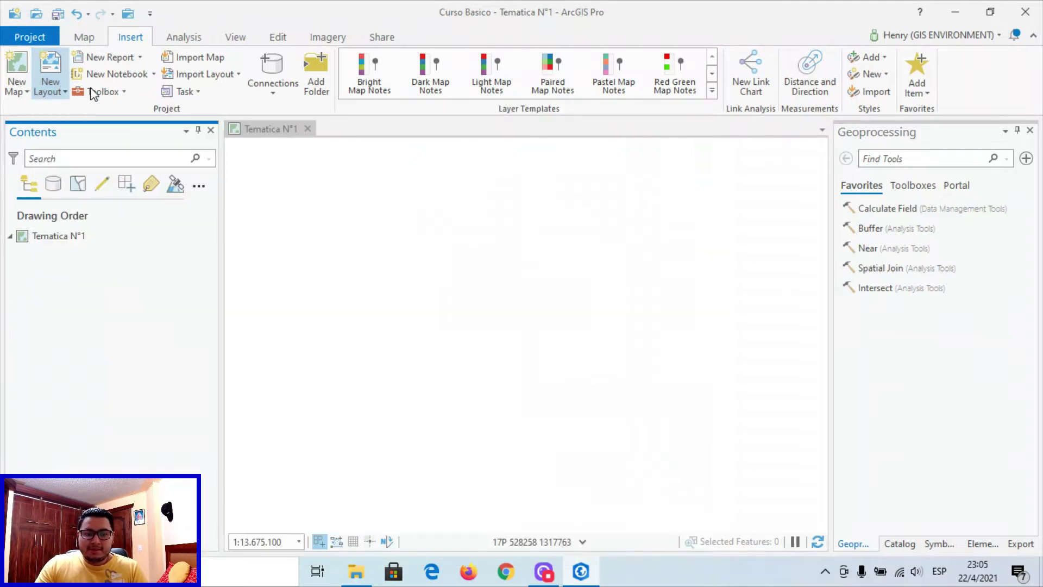
pyautogui.click(286, 92)
pyautogui.click(285, 87)
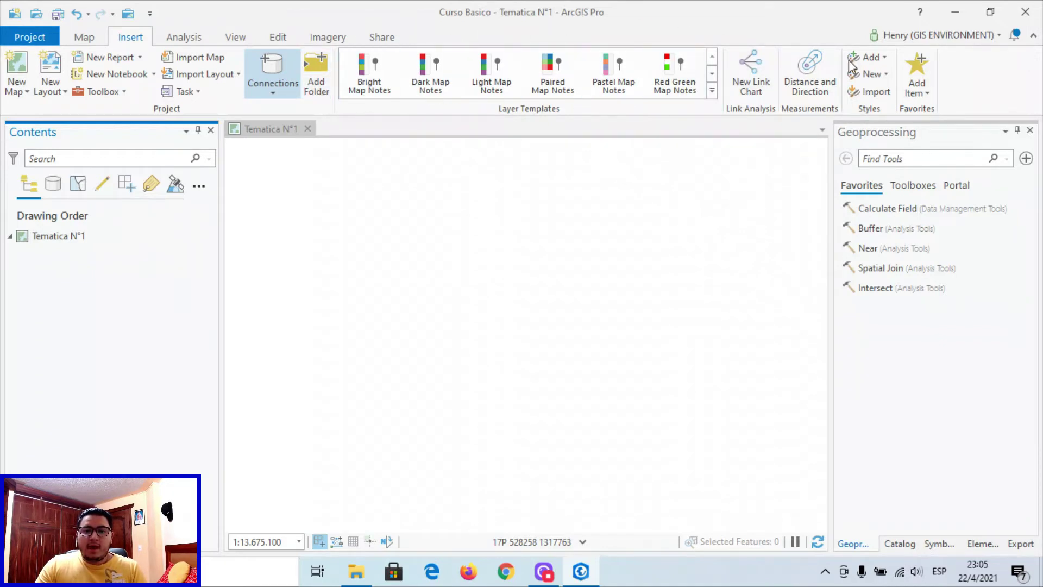
# Examine the full gallery of analysis tools and the options for converting the map view to a scene or basemap.
pyautogui.click(194, 38)
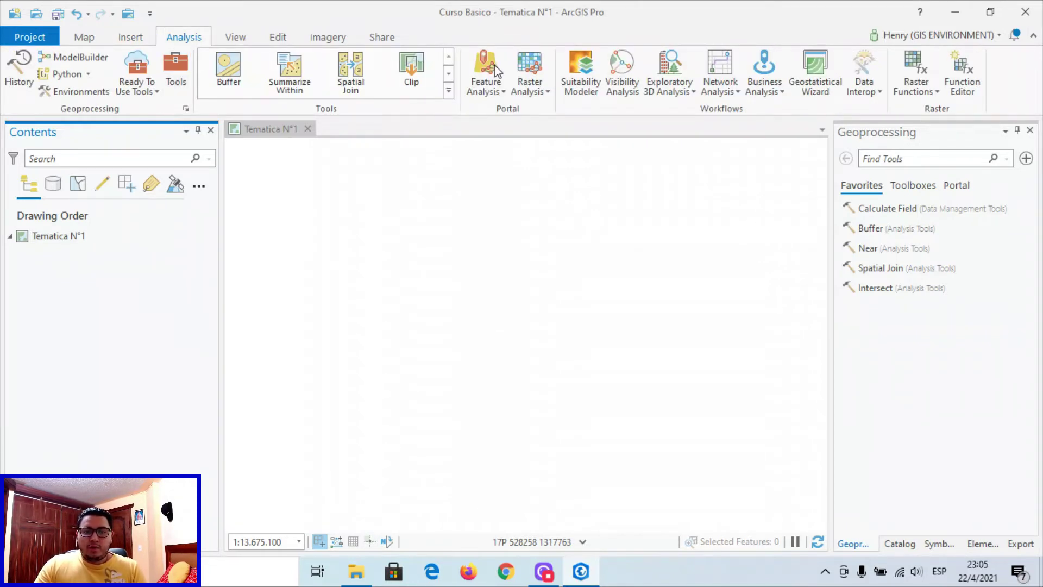
pyautogui.click(449, 91)
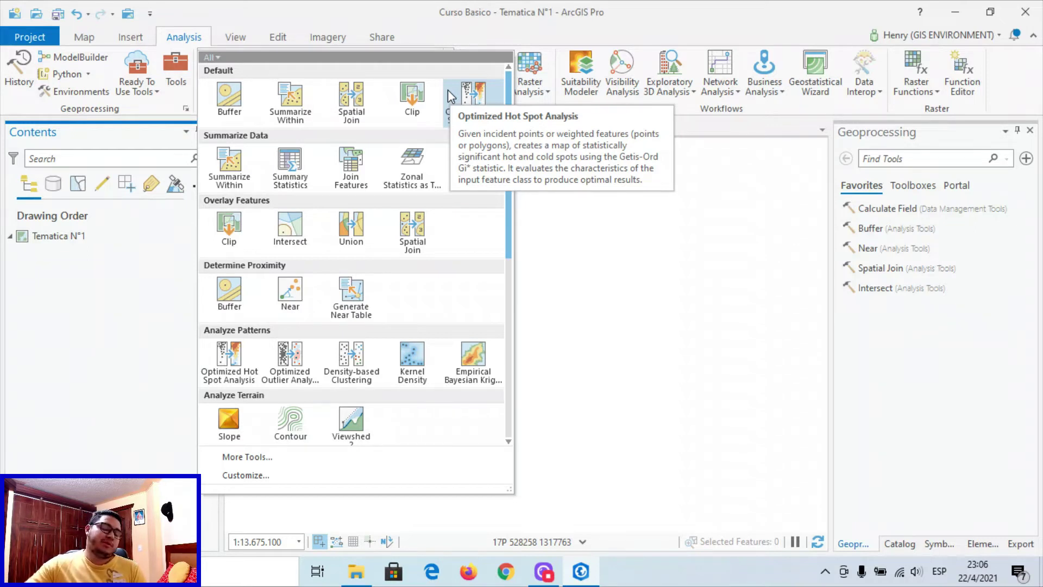
pyautogui.click(281, 5)
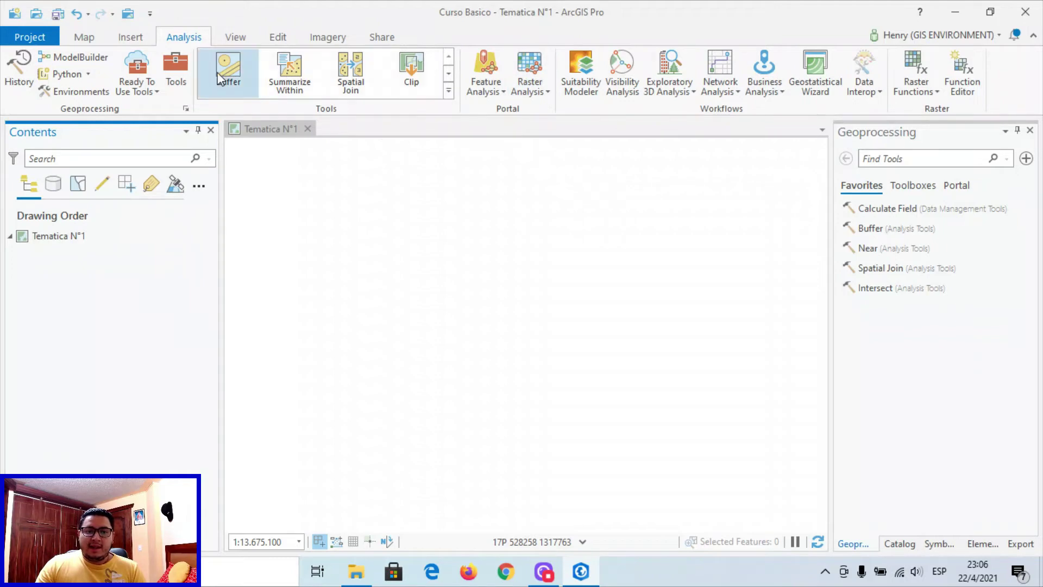
pyautogui.click(233, 40)
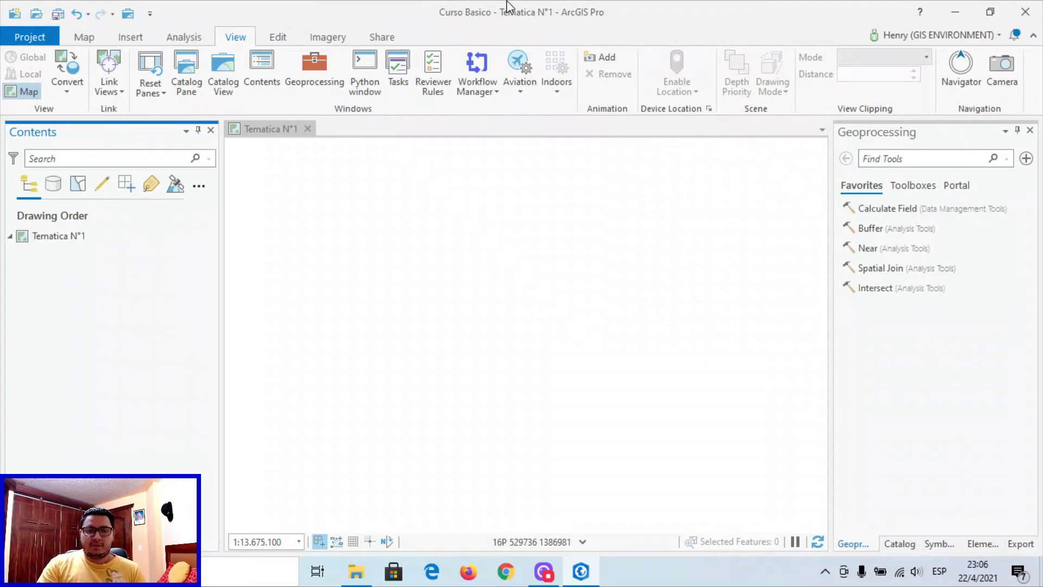
pyautogui.click(77, 92)
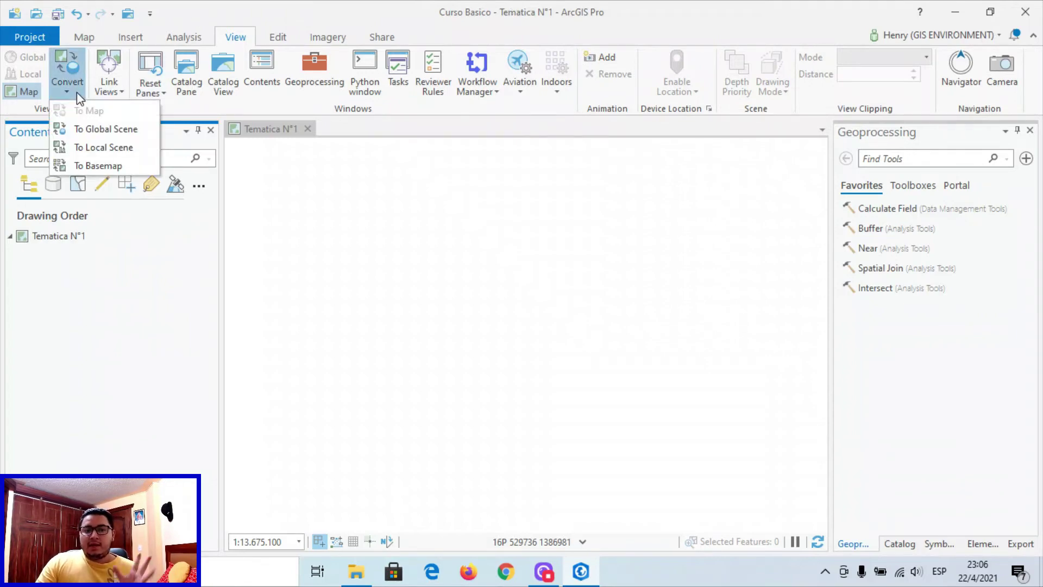
pyautogui.click(77, 93)
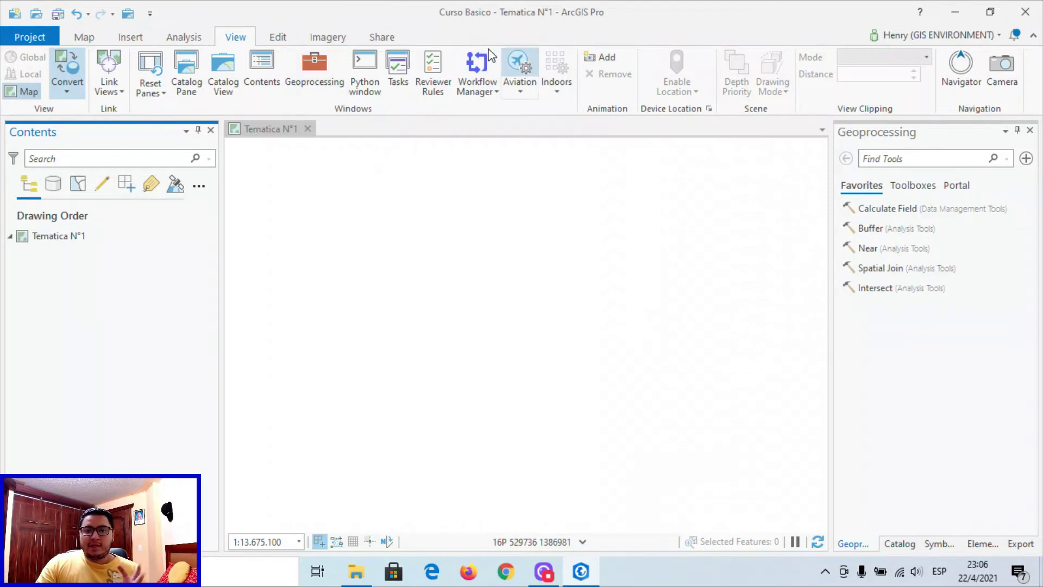
# Review the aviation and snapping options, along with the editing, imagery and sharing tools.
pyautogui.click(524, 93)
pyautogui.click(526, 96)
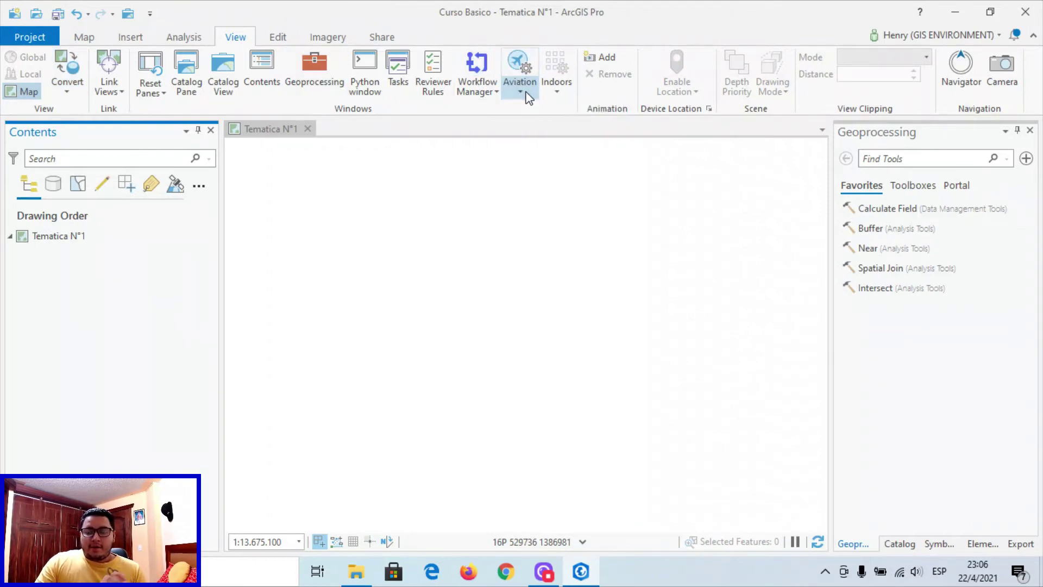
pyautogui.click(293, 34)
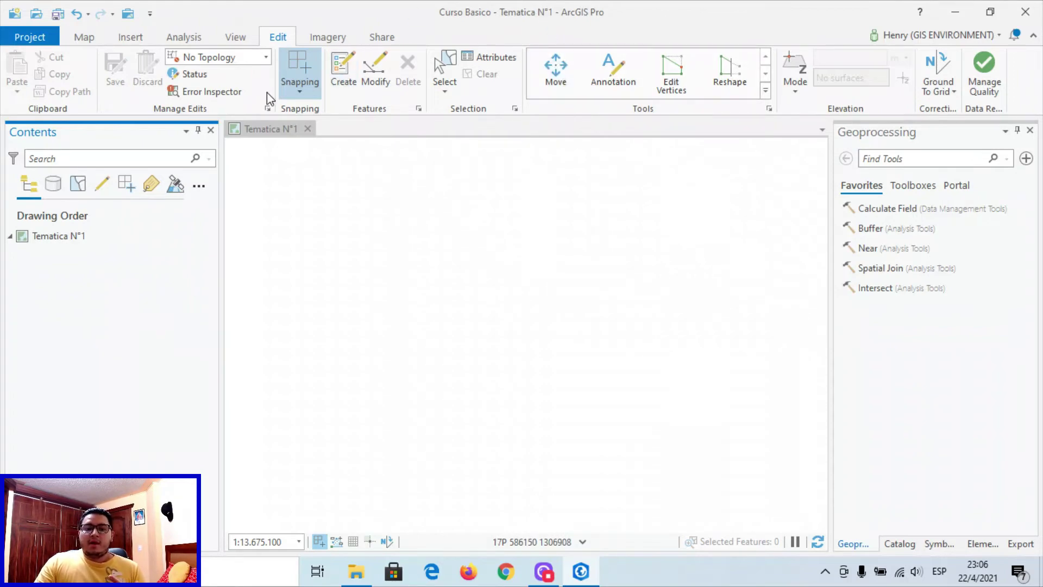
pyautogui.click(301, 92)
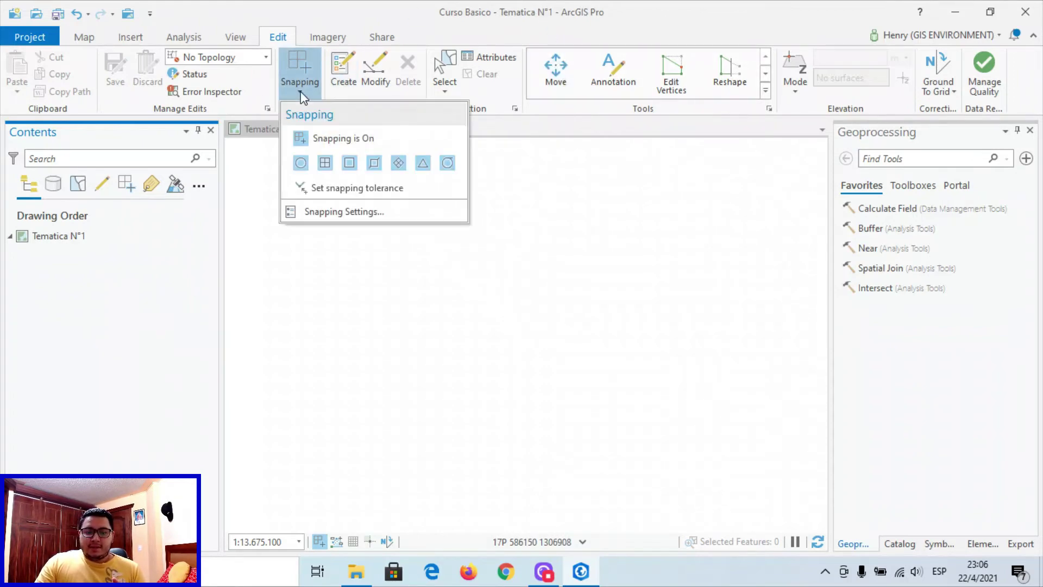
pyautogui.click(301, 91)
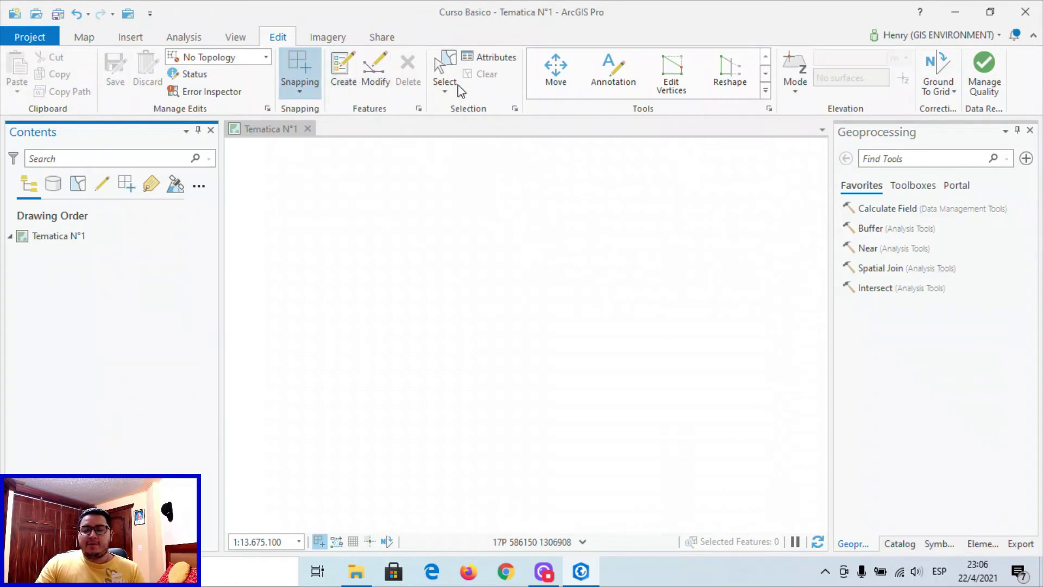
pyautogui.click(329, 39)
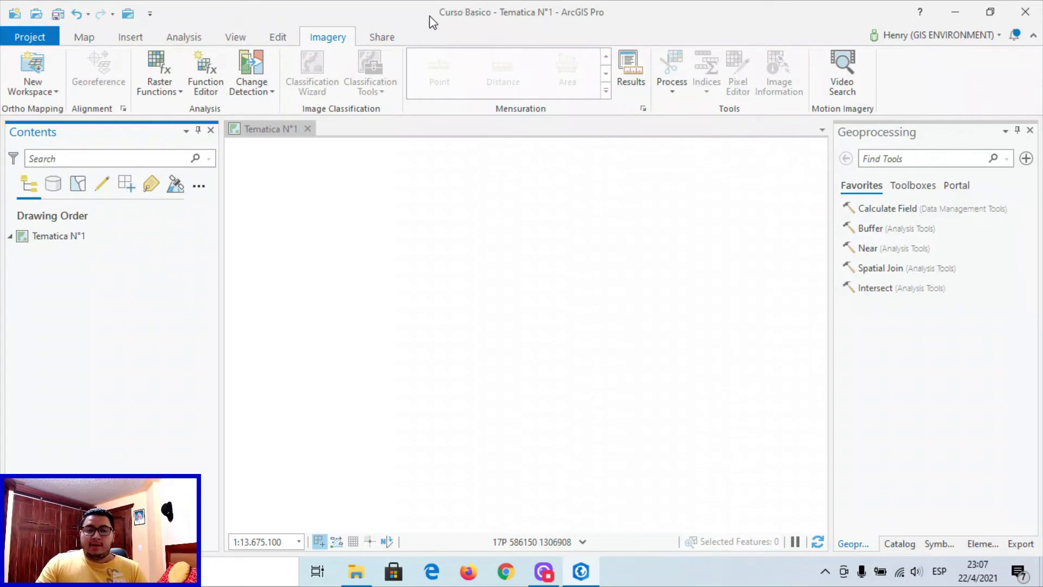
pyautogui.click(381, 37)
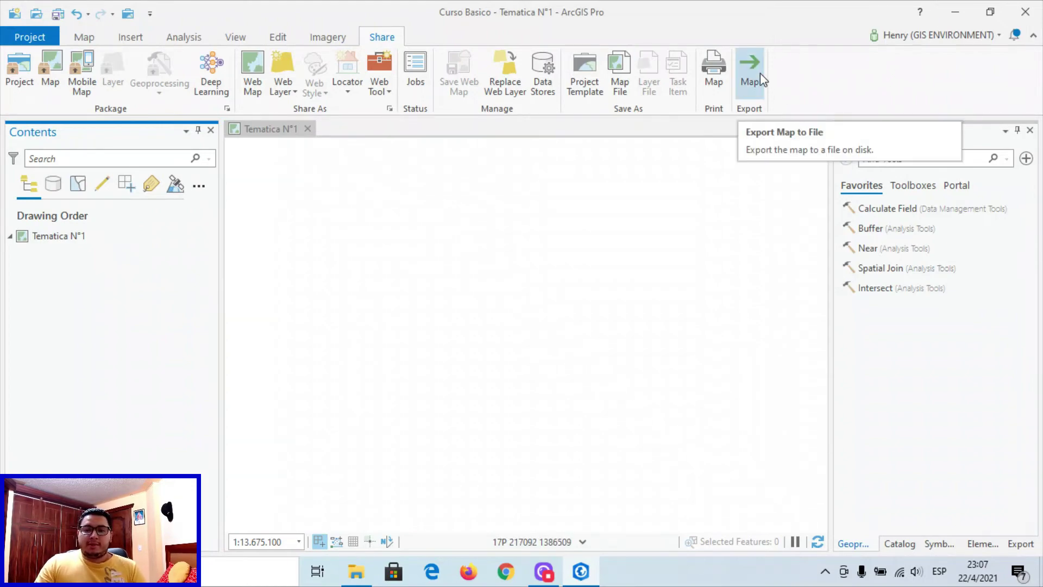
# Look over the project management page with its product information and return to the map.
pyautogui.click(84, 37)
pyautogui.click(34, 38)
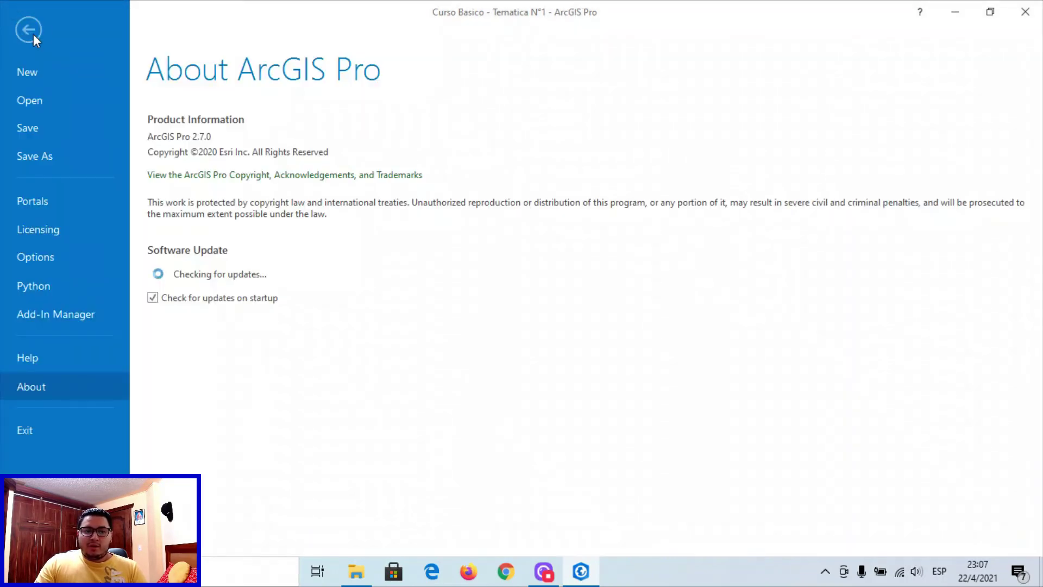
pyautogui.click(24, 28)
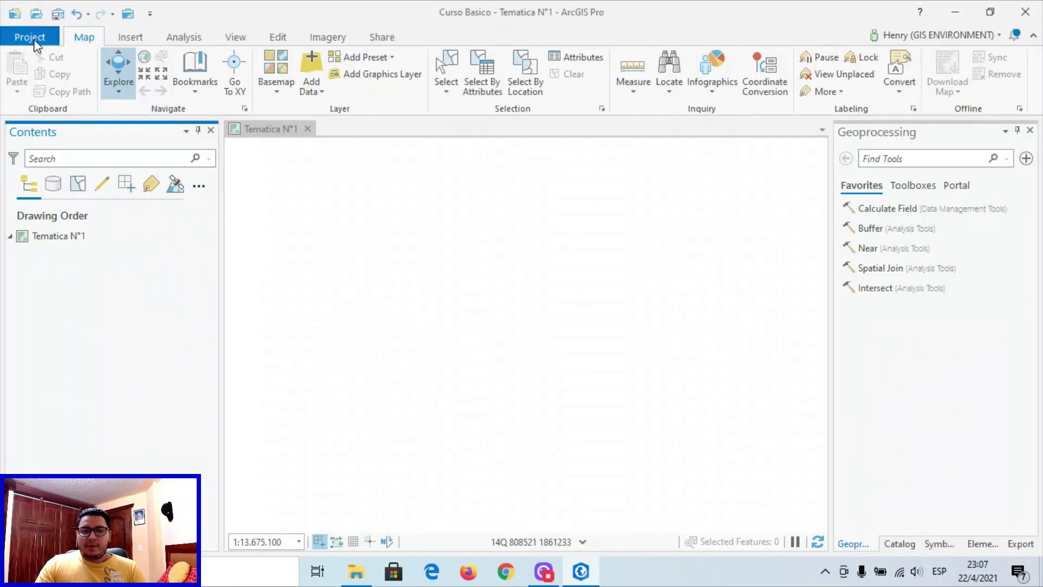
pyautogui.click(25, 36)
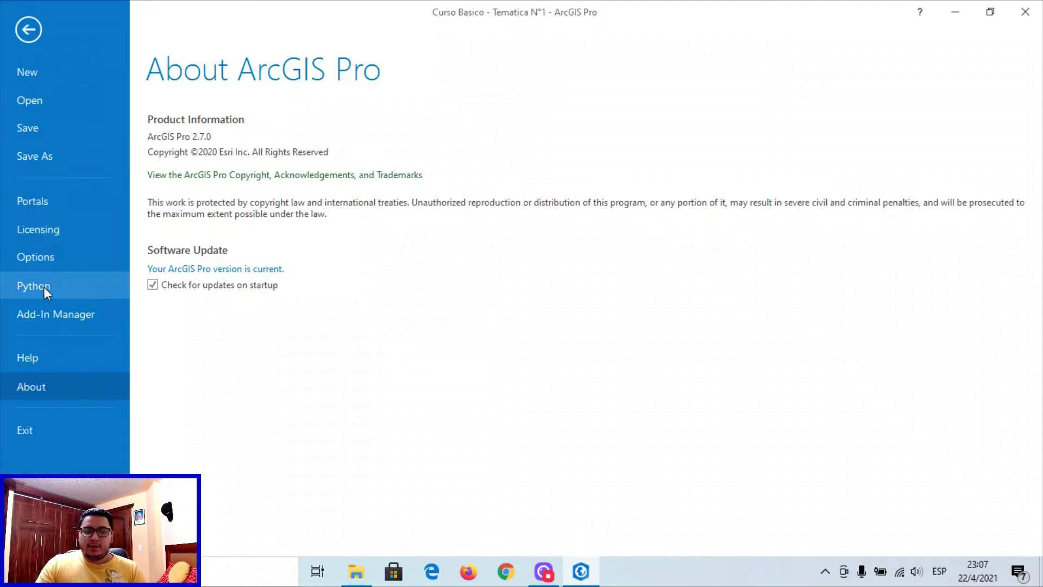
pyautogui.click(28, 30)
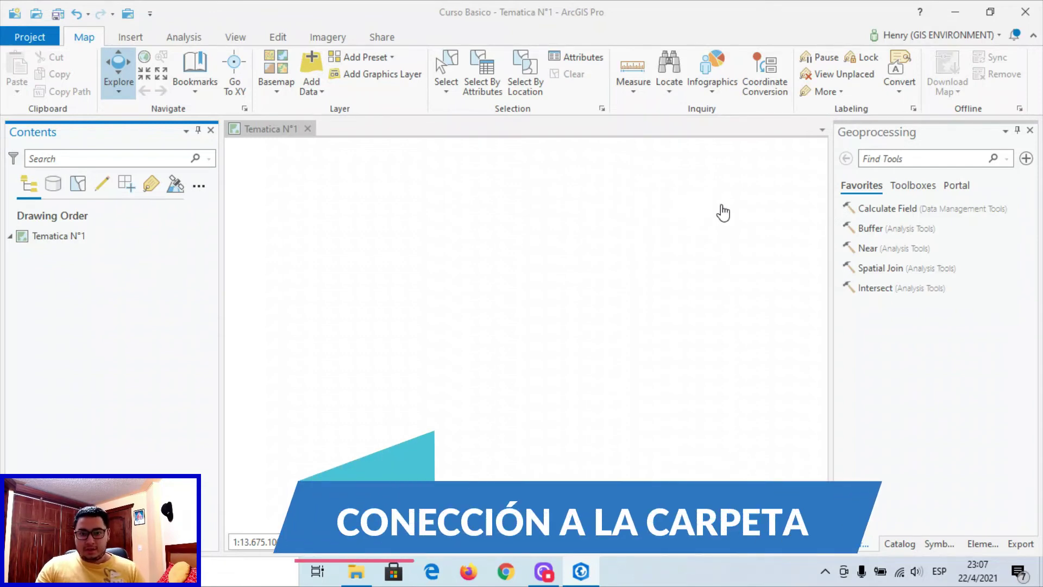
# Check the contents of the Tema 1 folder in File Explorer and the folders already connected to the project.
pyautogui.click(358, 571)
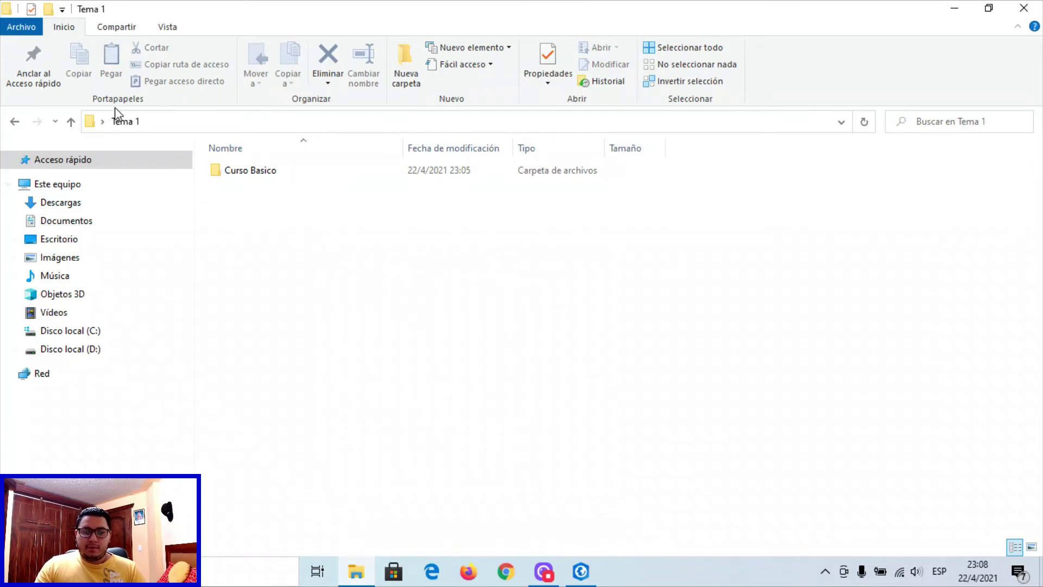
pyautogui.click(356, 571)
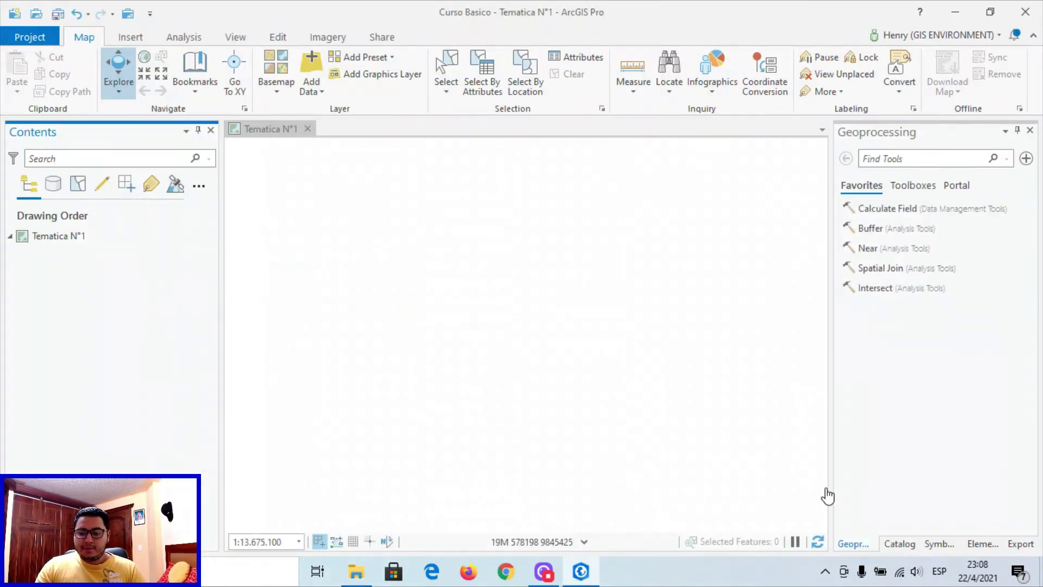
pyautogui.click(901, 544)
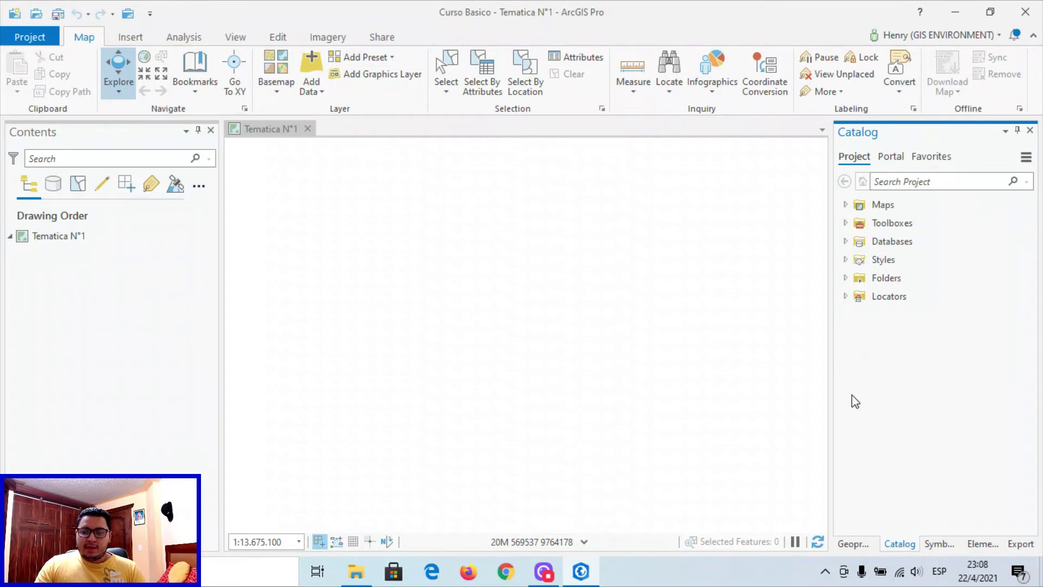
pyautogui.click(845, 278)
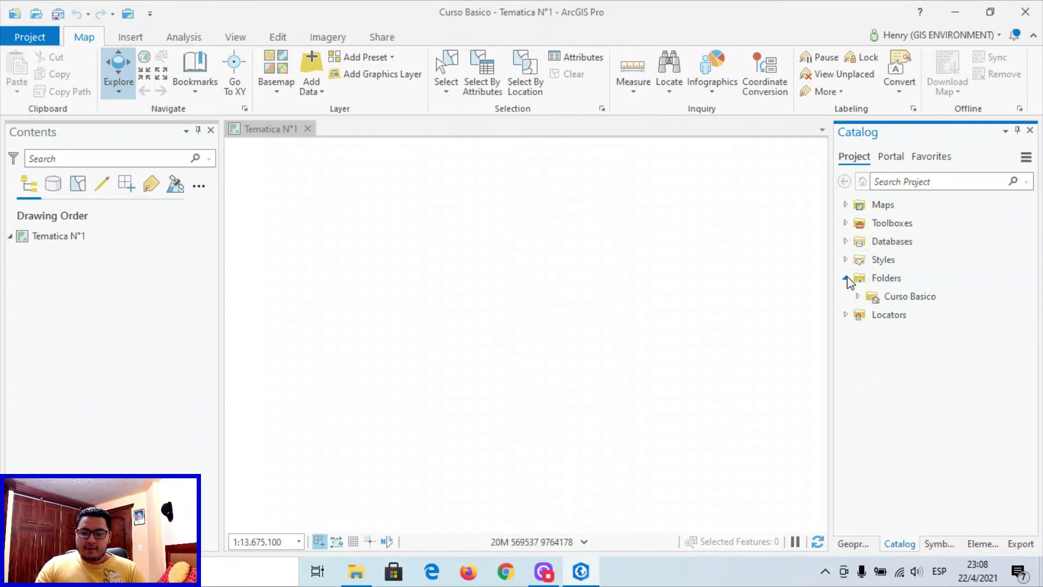
pyautogui.click(845, 278)
# Add a folder connection to the Tema 1 folder on the Desktop.
pyautogui.rightClick(888, 279)
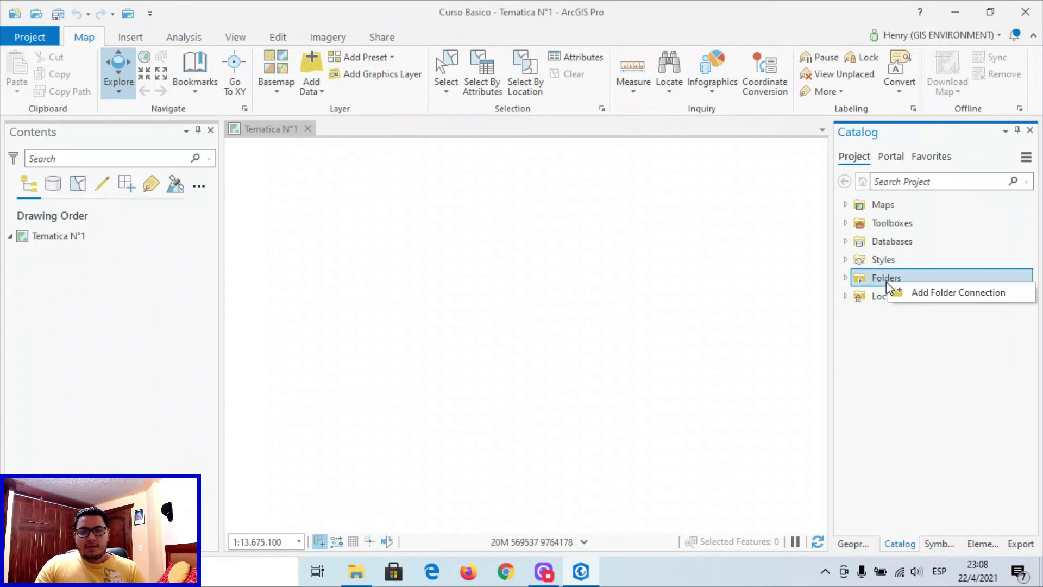
pyautogui.click(918, 292)
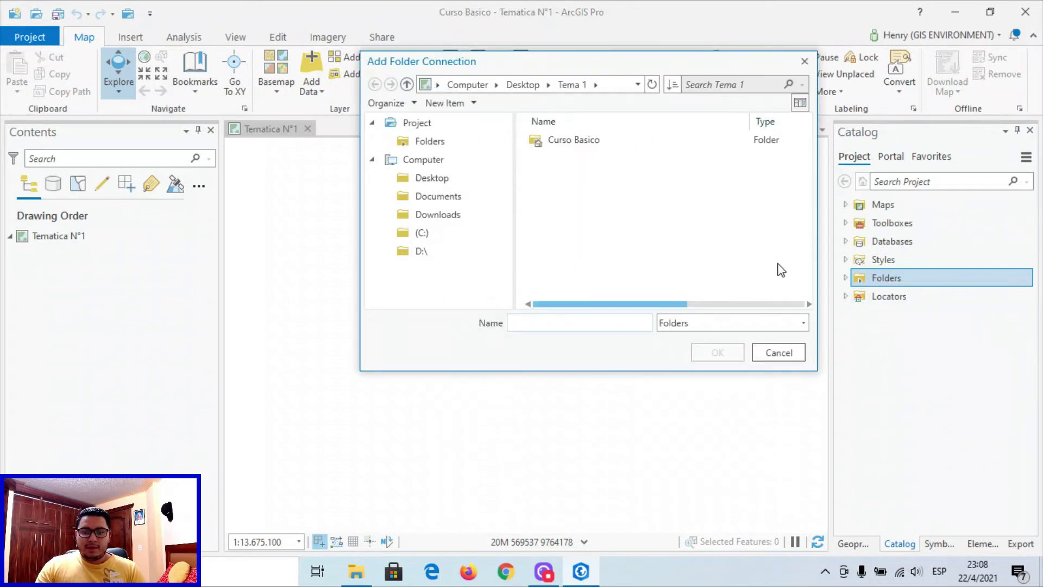
pyautogui.click(430, 181)
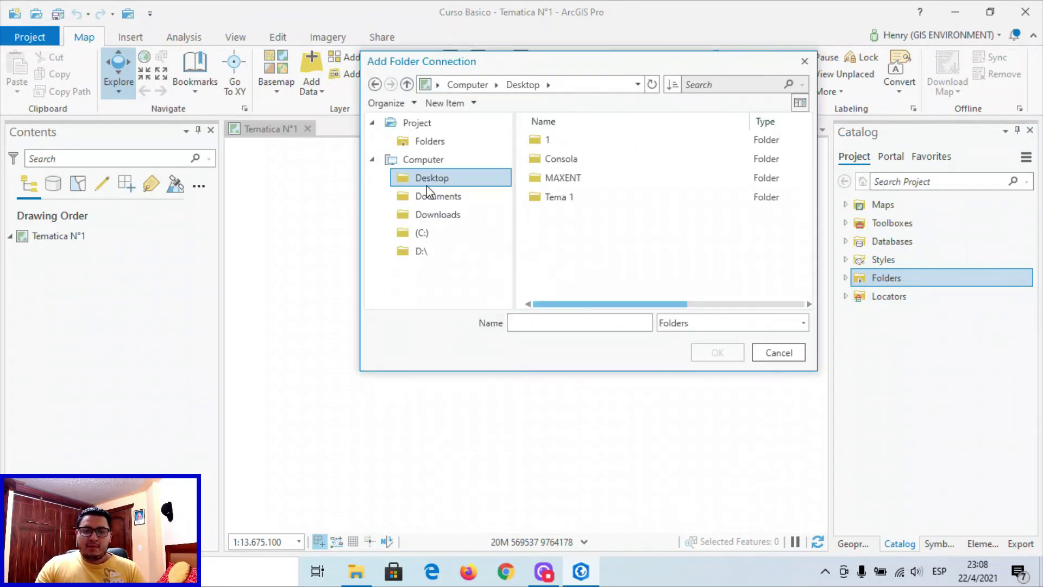
pyautogui.click(568, 199)
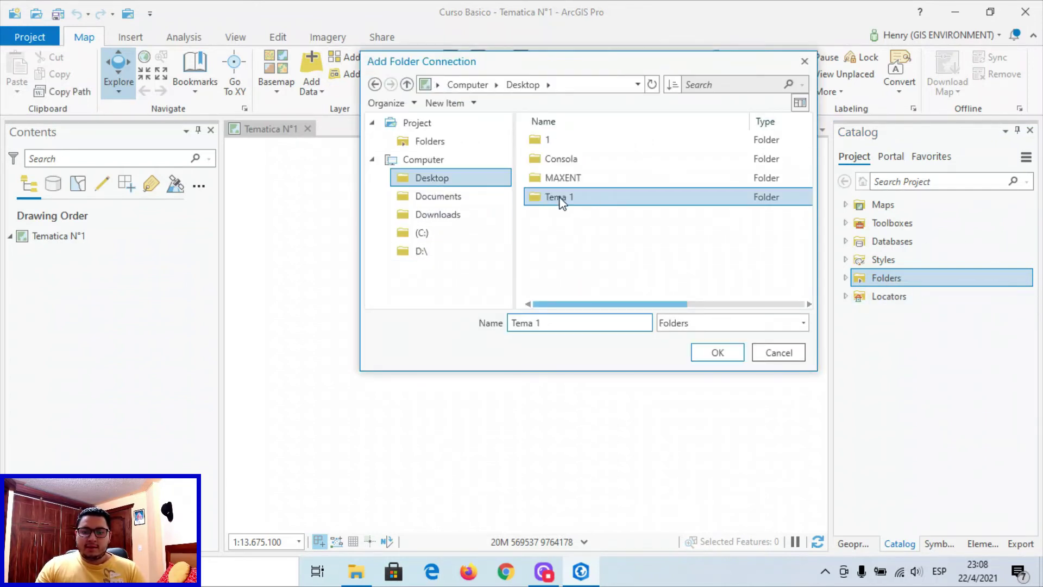
pyautogui.click(733, 352)
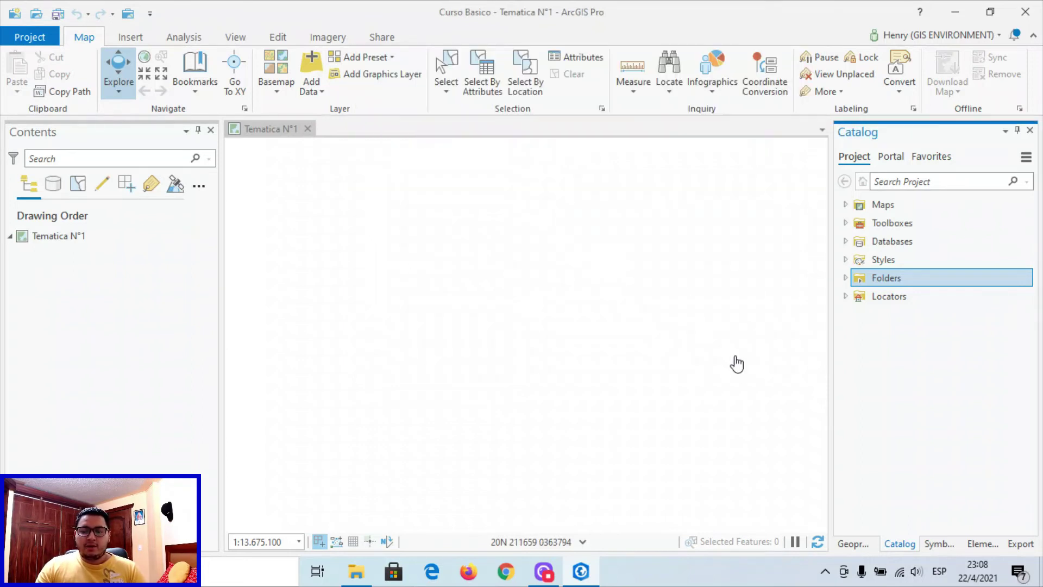
# Inspect the new Tema 1 folder connection and its contents, leaving the project's folder list collapsed.
pyautogui.click(846, 279)
pyautogui.click(895, 315)
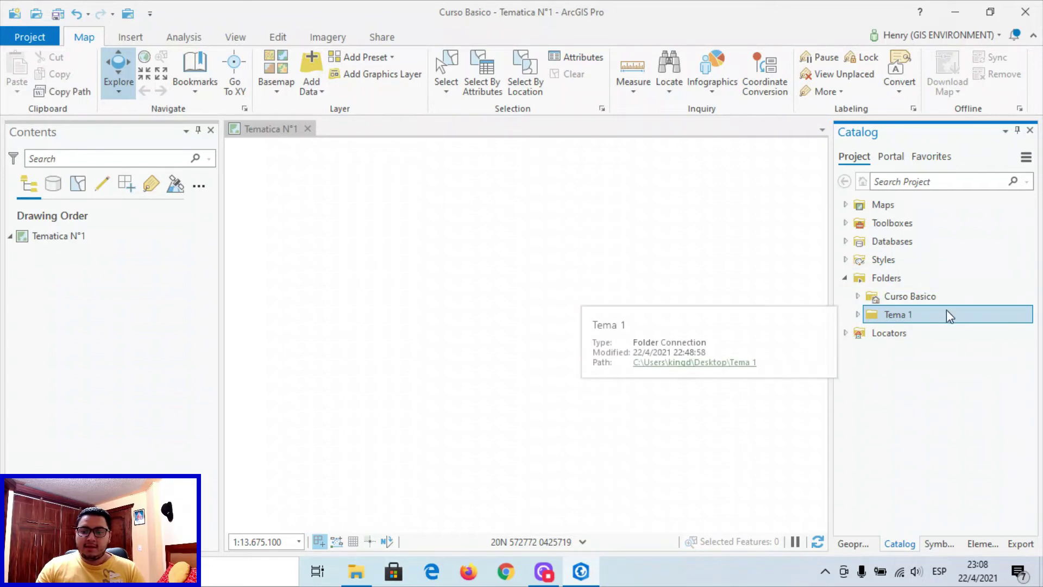
pyautogui.click(859, 315)
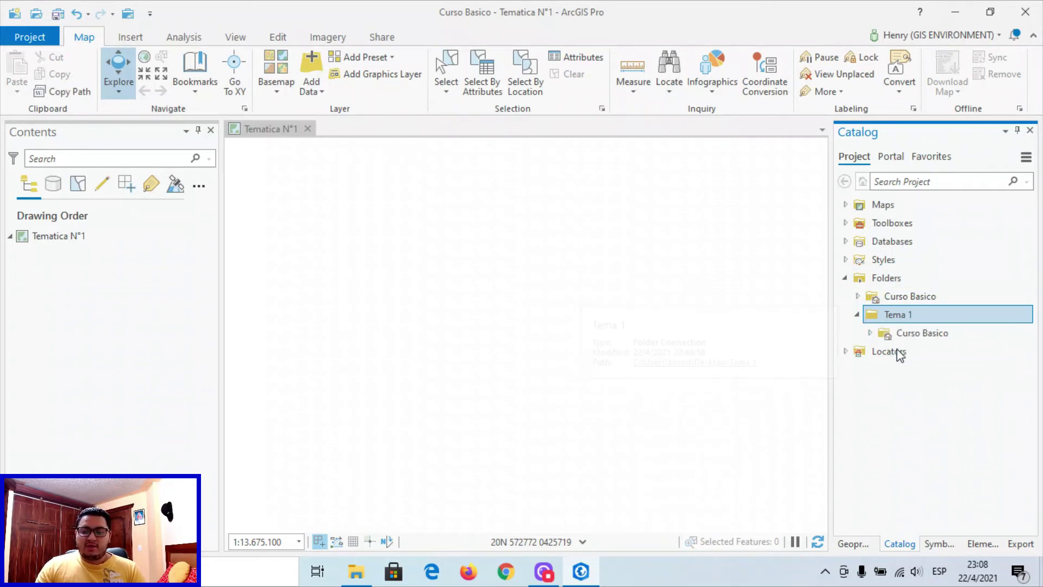
pyautogui.click(857, 315)
pyautogui.click(857, 316)
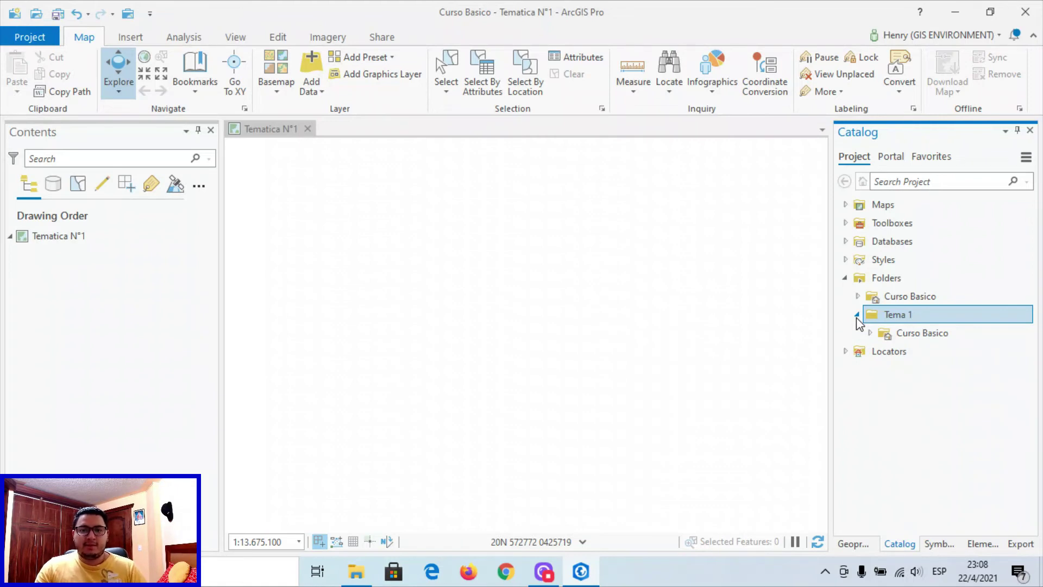
pyautogui.click(857, 315)
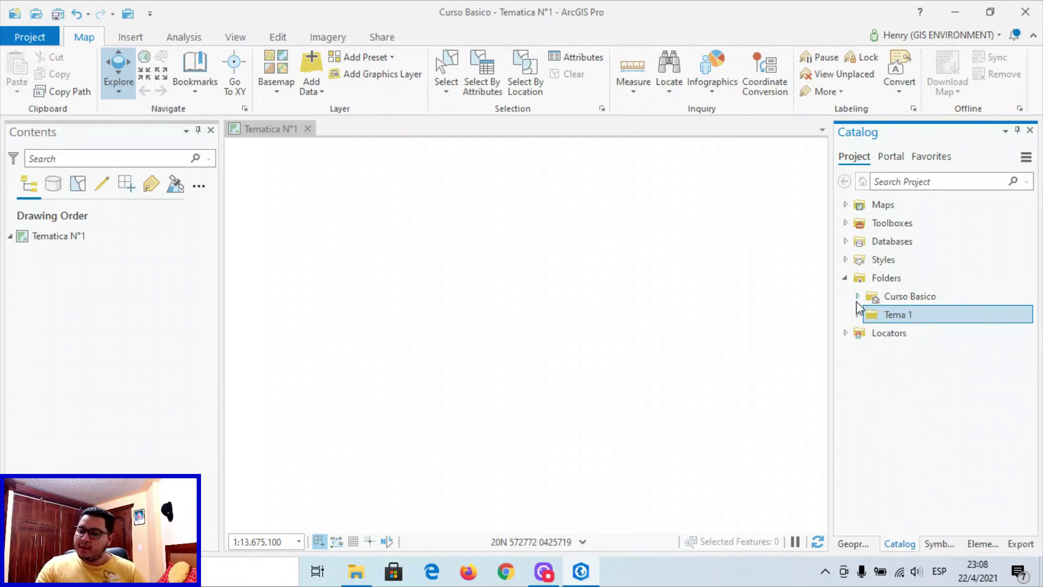
pyautogui.click(846, 278)
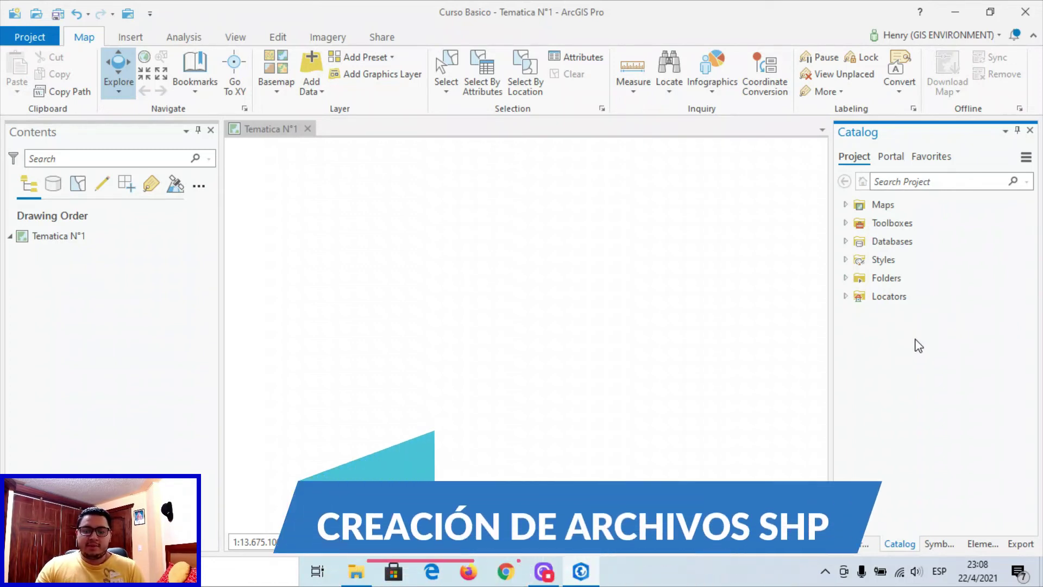
# Review the item types that can be created in the Tema 1 folder, including Shapefile, without creating one.
pyautogui.click(845, 278)
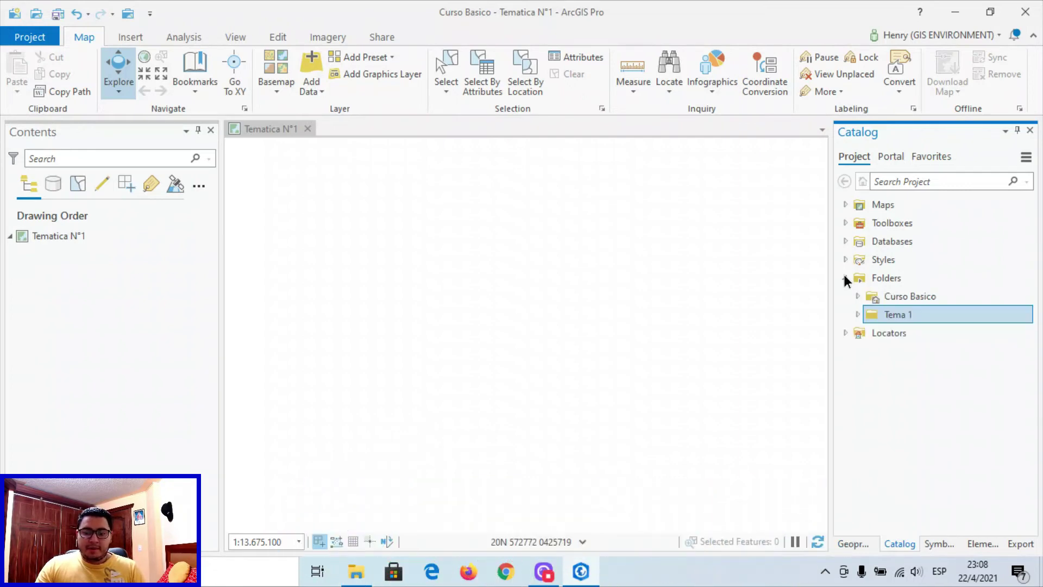
pyautogui.doubleClick(885, 314)
pyautogui.rightClick(904, 315)
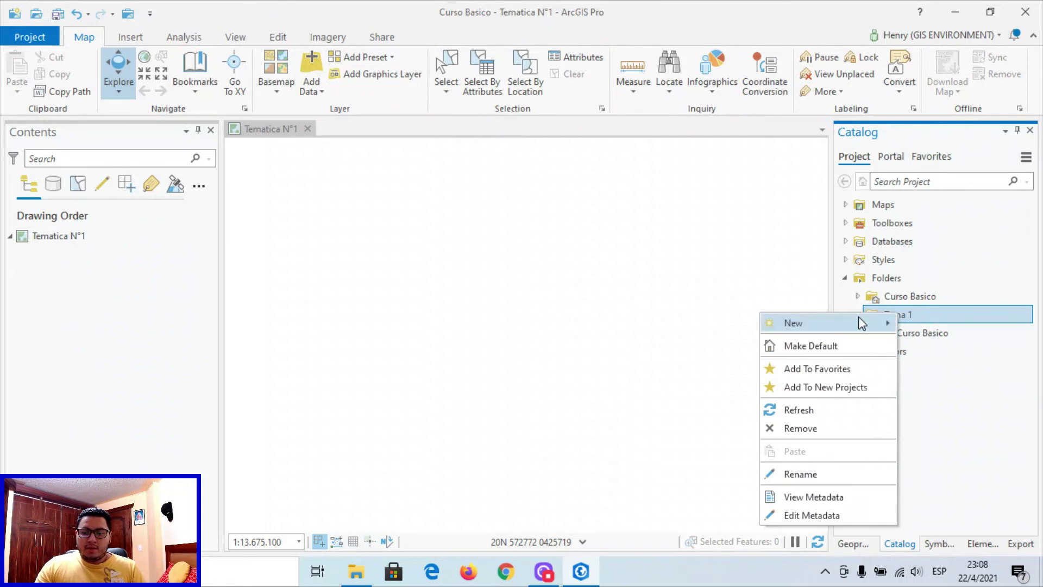
pyautogui.moveTo(860, 320)
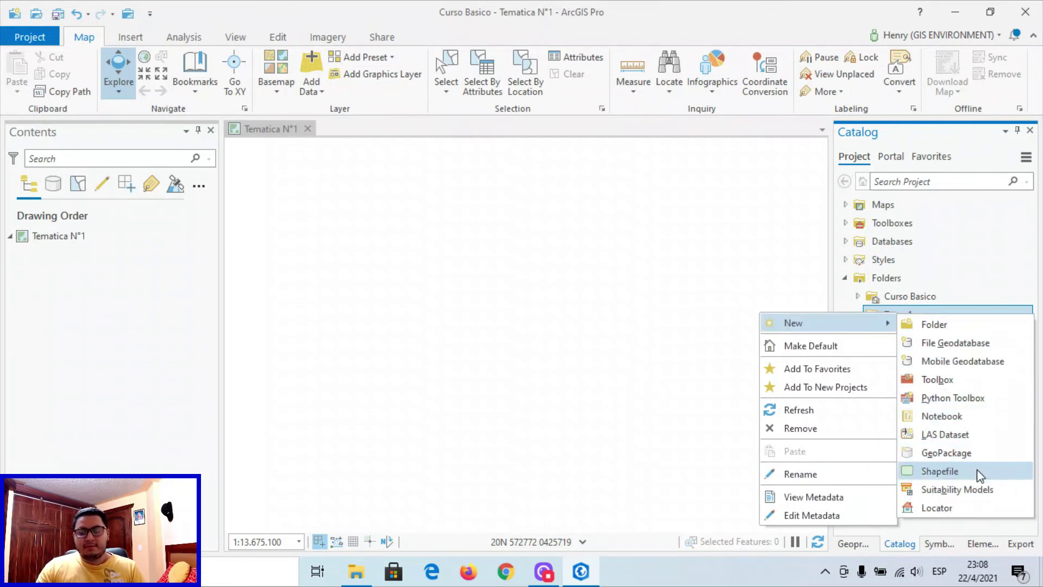
pyautogui.click(694, 1)
pyautogui.click(845, 278)
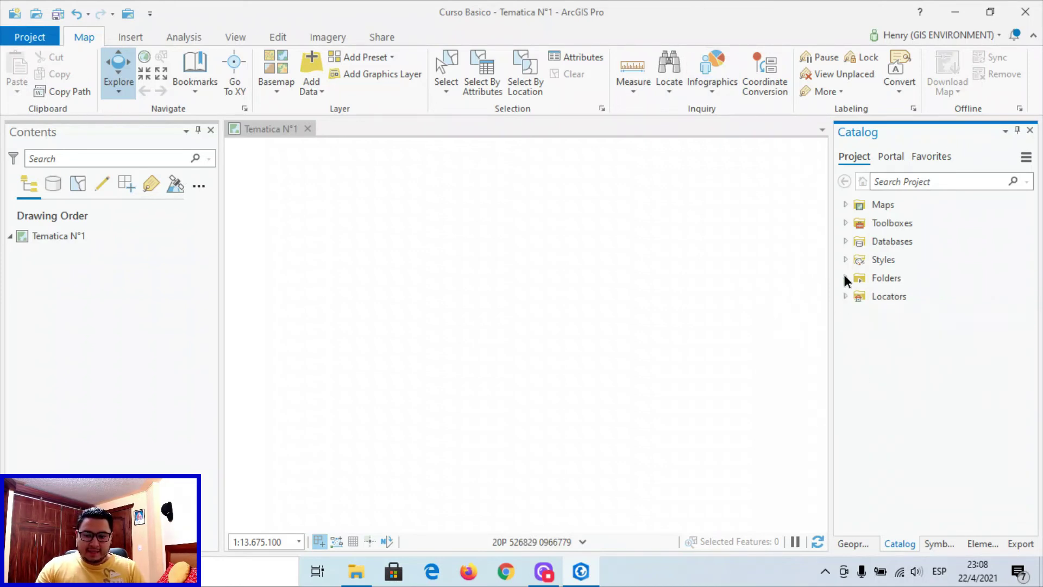
# Search the geoprocessing tools for "create featur" and open the Create Feature Class tool.
pyautogui.click(850, 542)
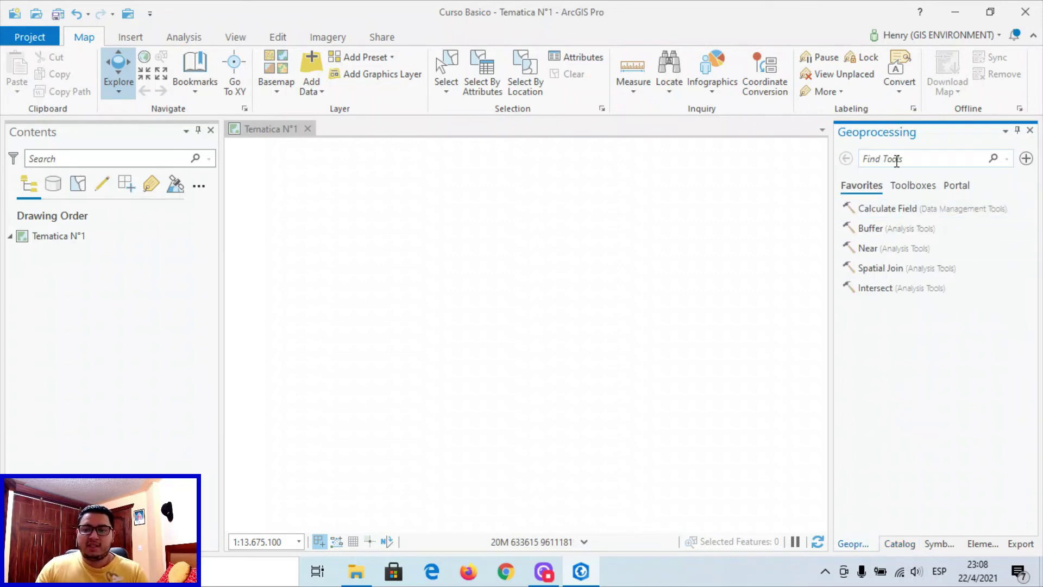
pyautogui.write('create shap')
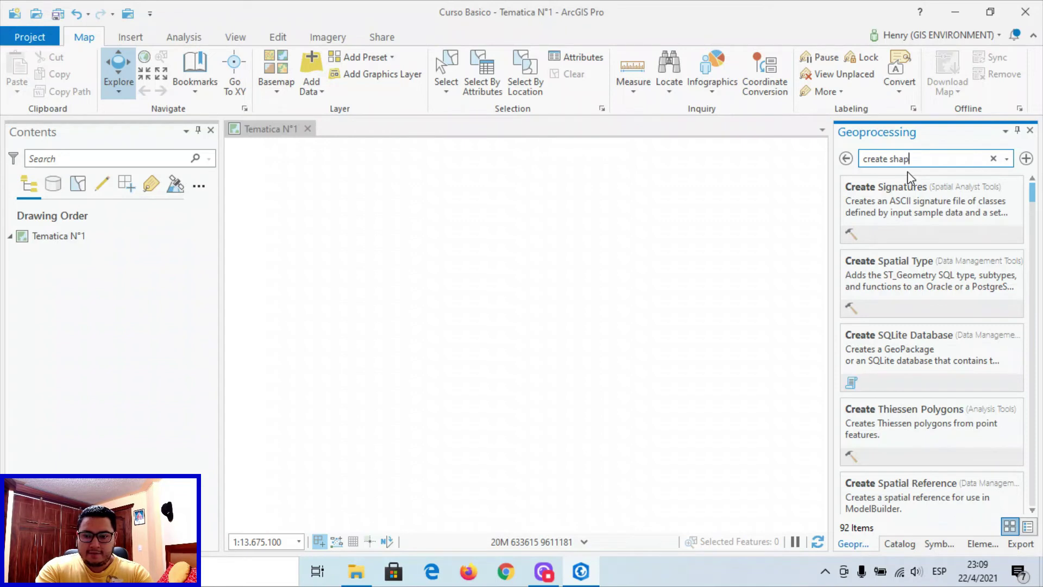
pyautogui.press('BackSpace')
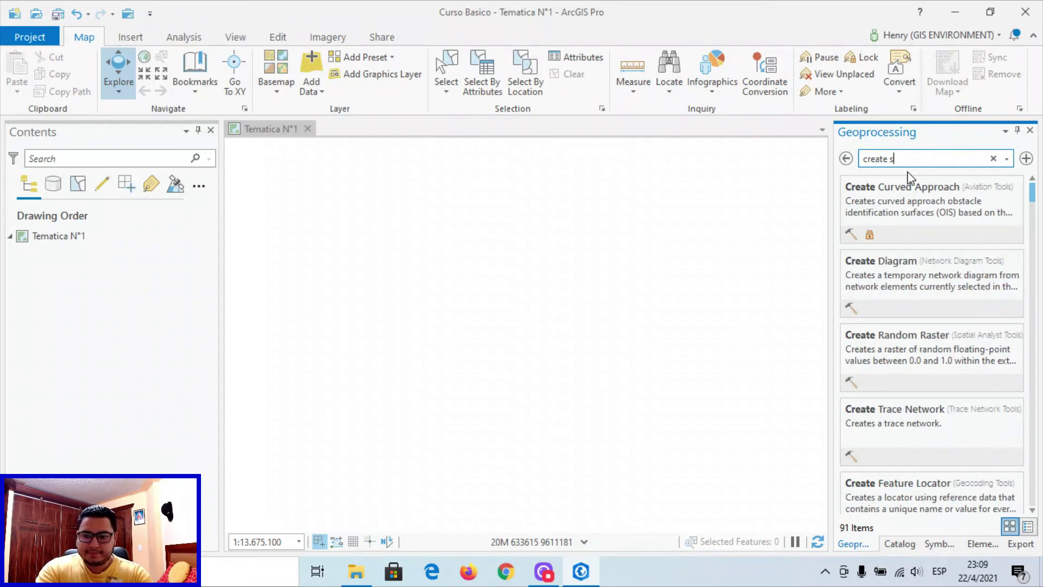
pyautogui.write('featur')
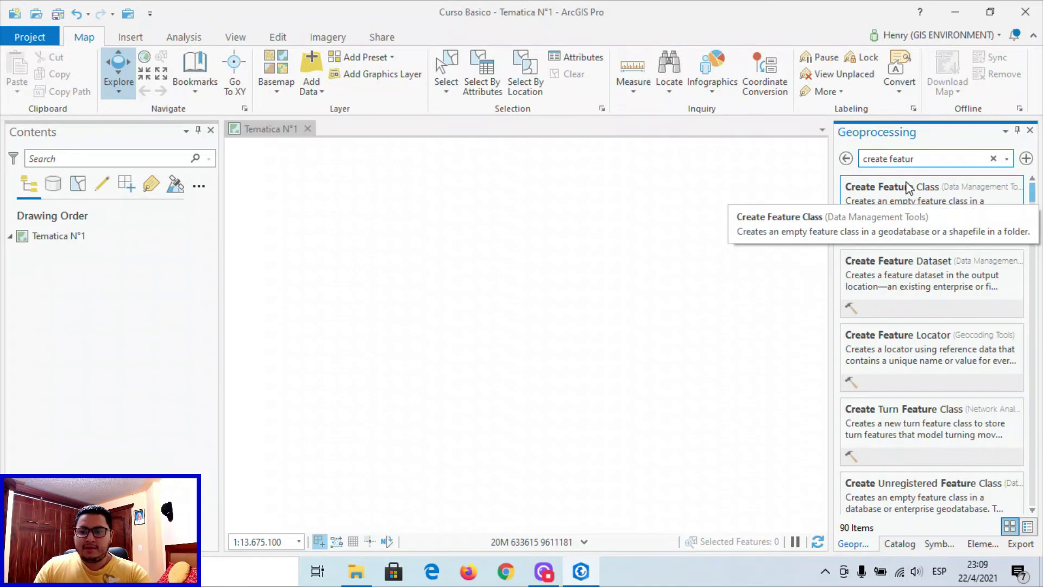
pyautogui.click(909, 190)
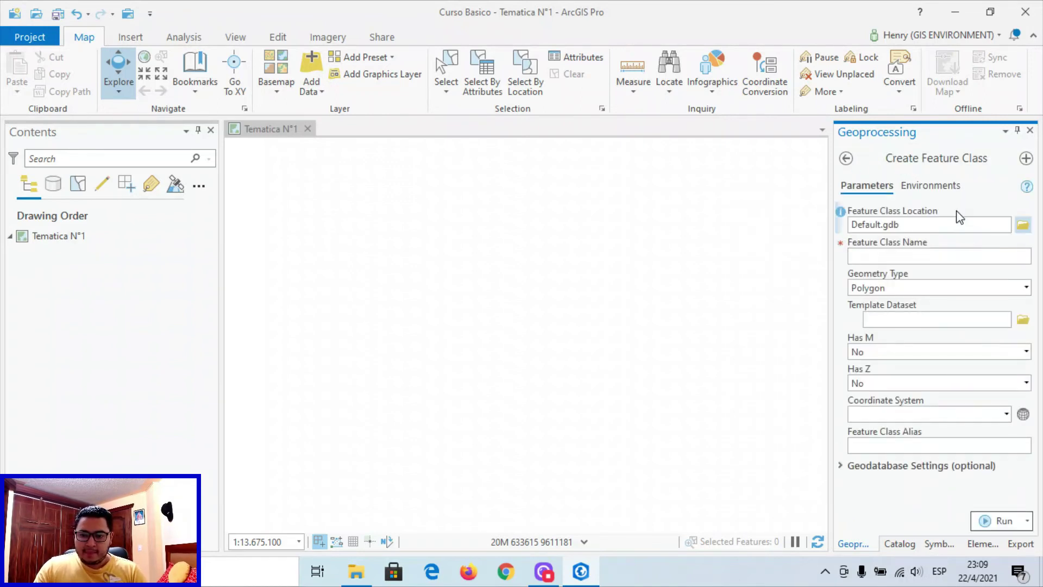
# Set the new feature class's location to the Tema 1 folder on the Desktop, its name to Area and its geometry type to Polygon.
pyautogui.click(1022, 225)
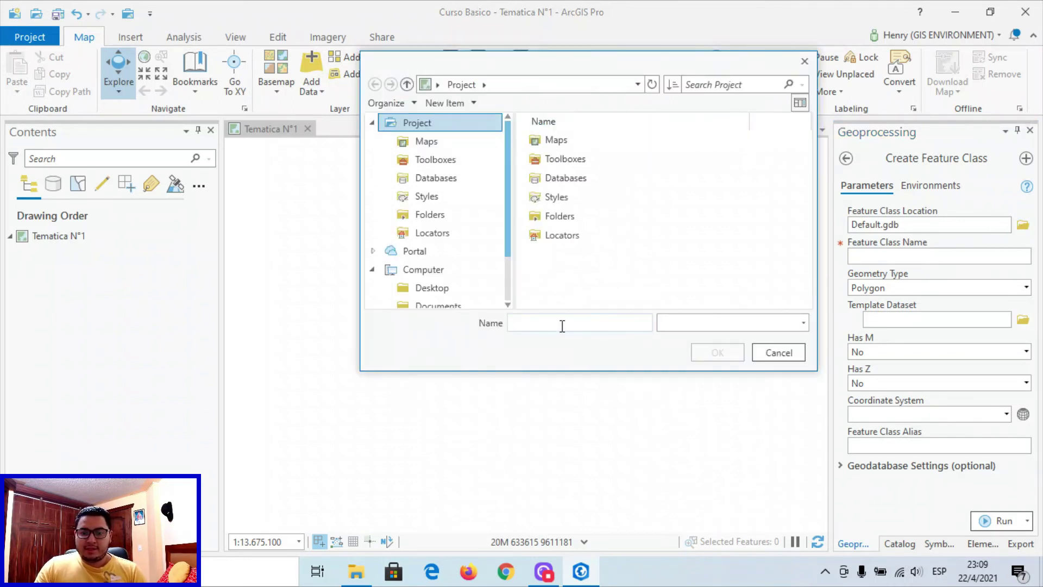
pyautogui.scroll(-3, 426, 245)
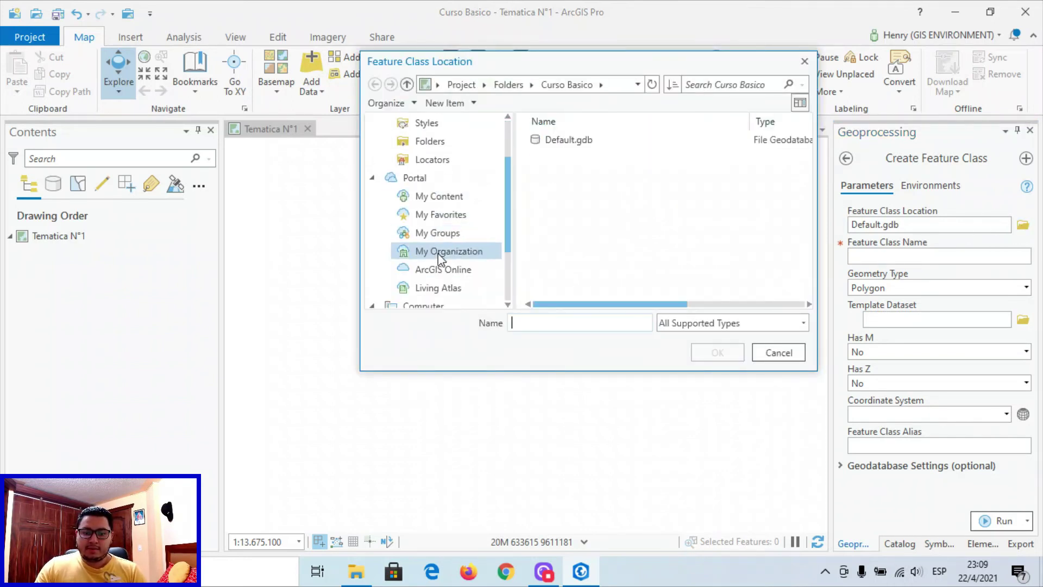
pyautogui.scroll(-3, 438, 254)
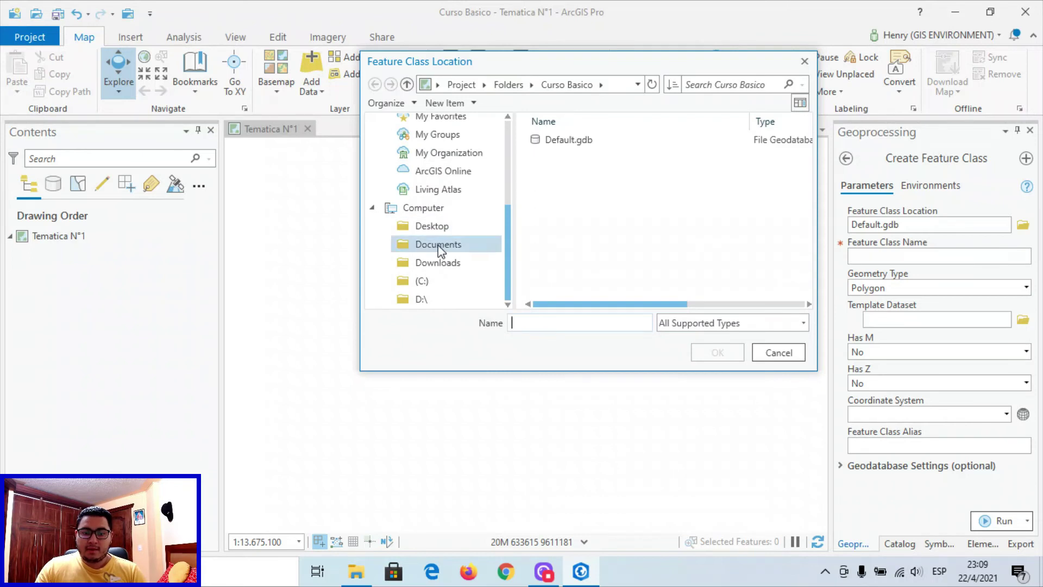
pyautogui.click(438, 240)
pyautogui.click(436, 226)
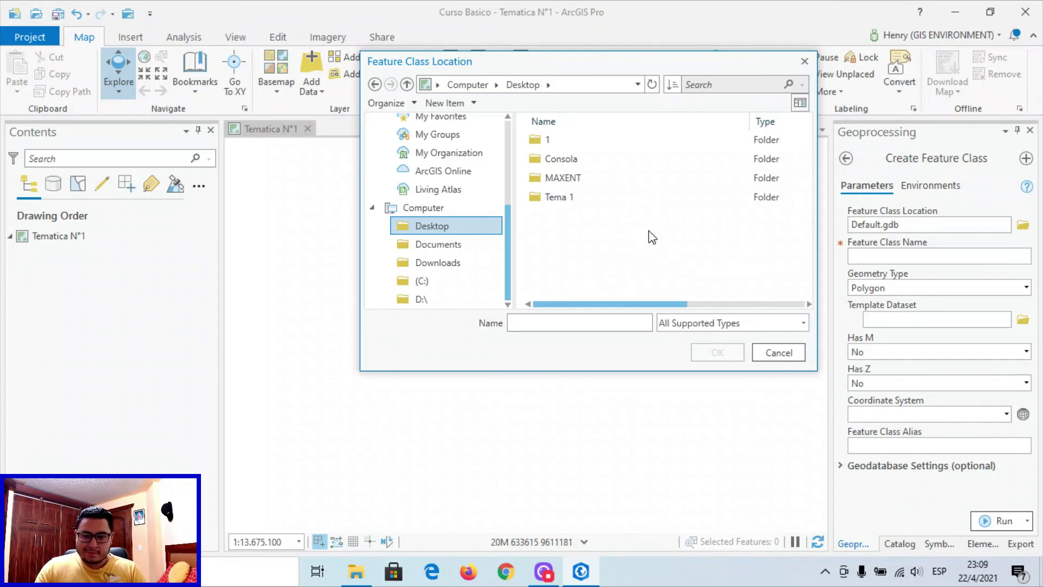
pyautogui.click(602, 203)
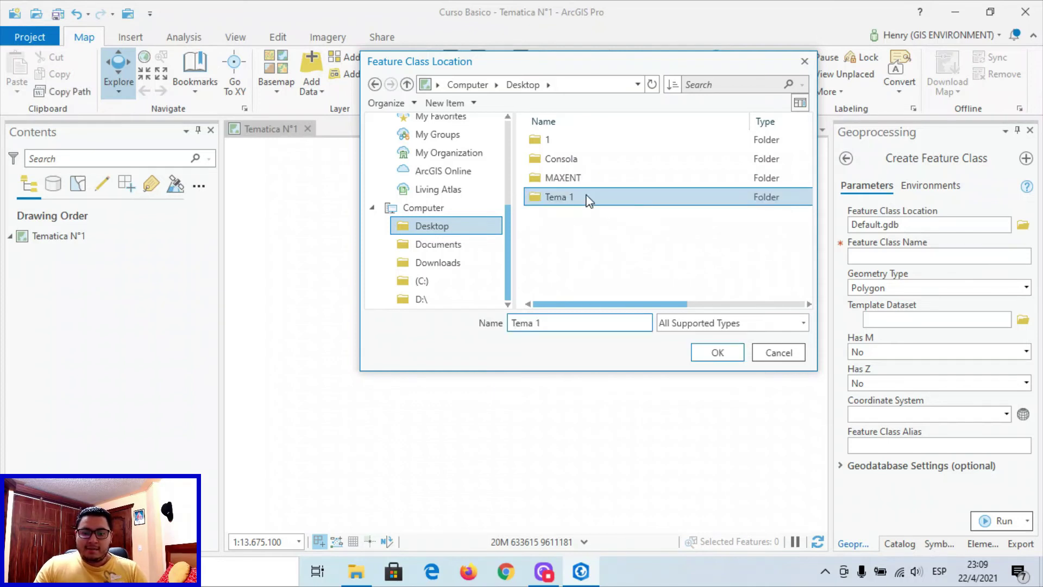
pyautogui.click(740, 351)
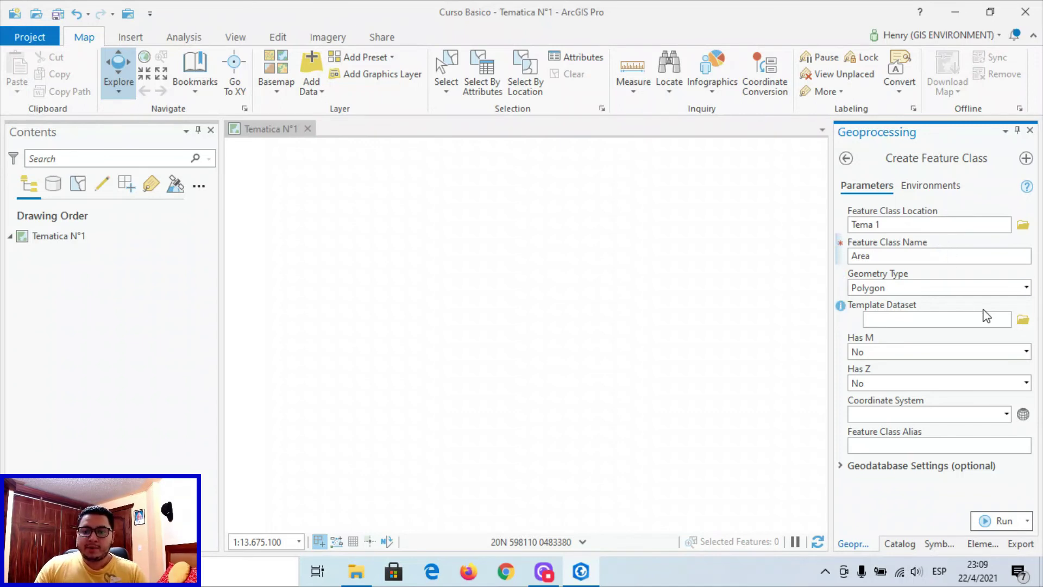
pyautogui.click(1027, 288)
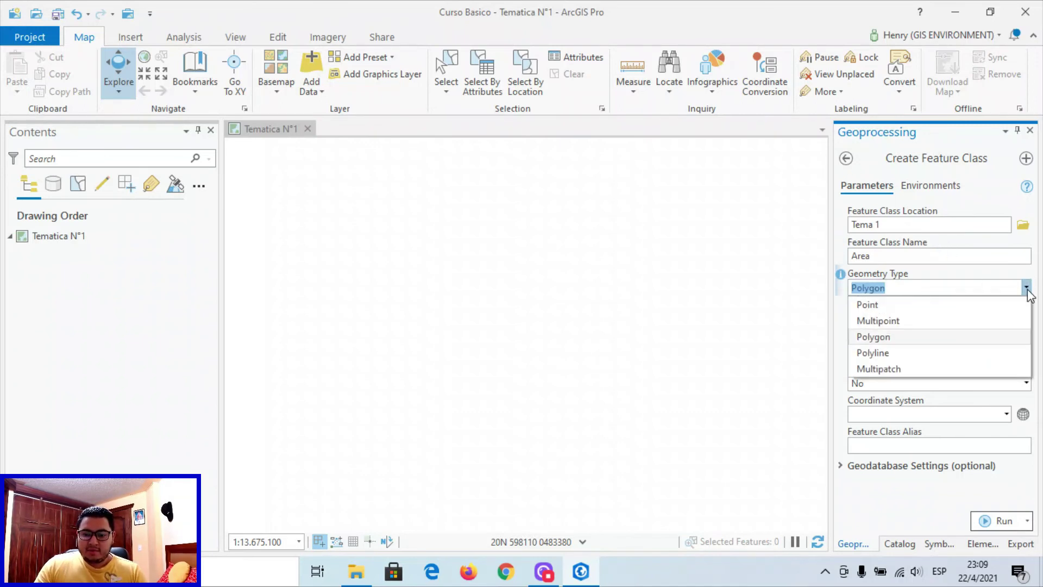
pyautogui.click(887, 337)
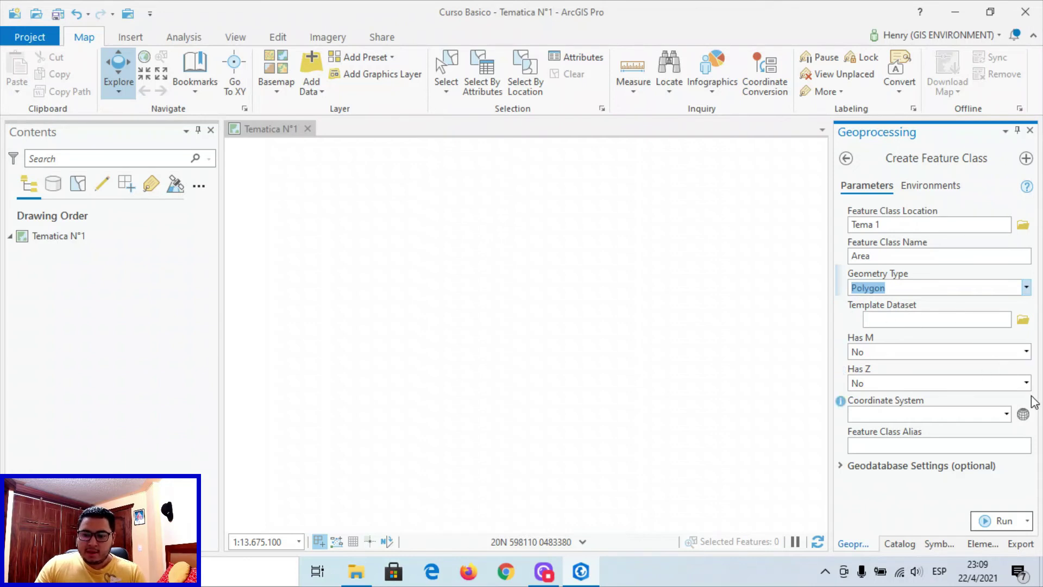
# Assign the favorite coordinate system WGS 1984 UTM Zona 17S and run the tool to create the Area shapefile.
pyautogui.click(1007, 415)
pyautogui.click(1020, 416)
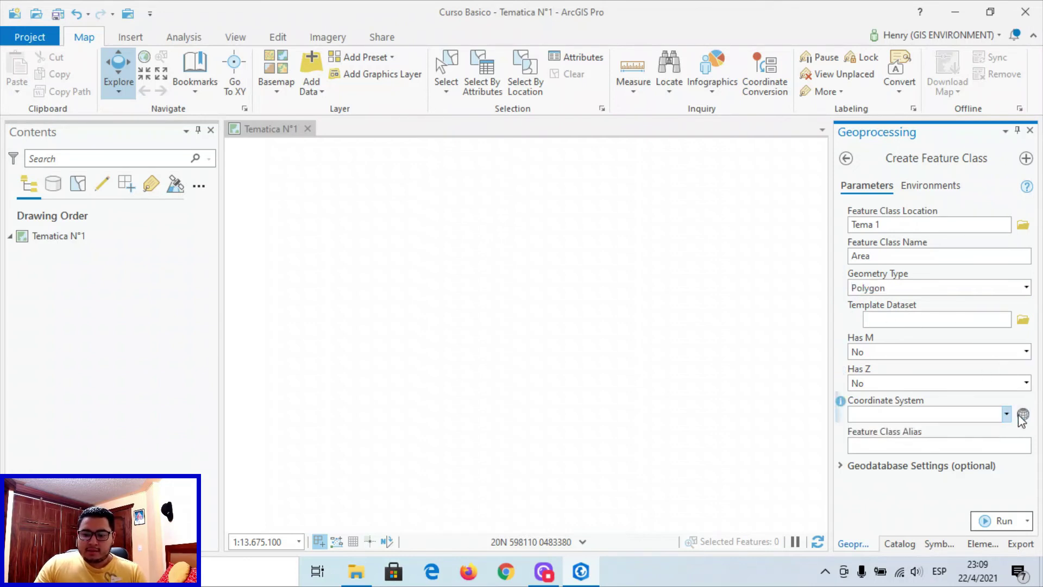
pyautogui.click(1024, 415)
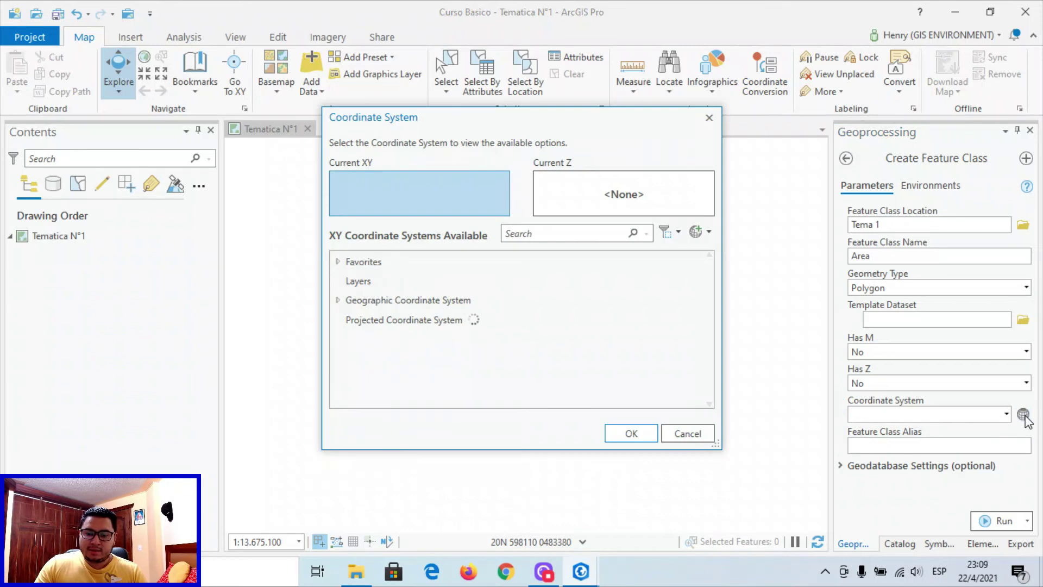
pyautogui.click(338, 262)
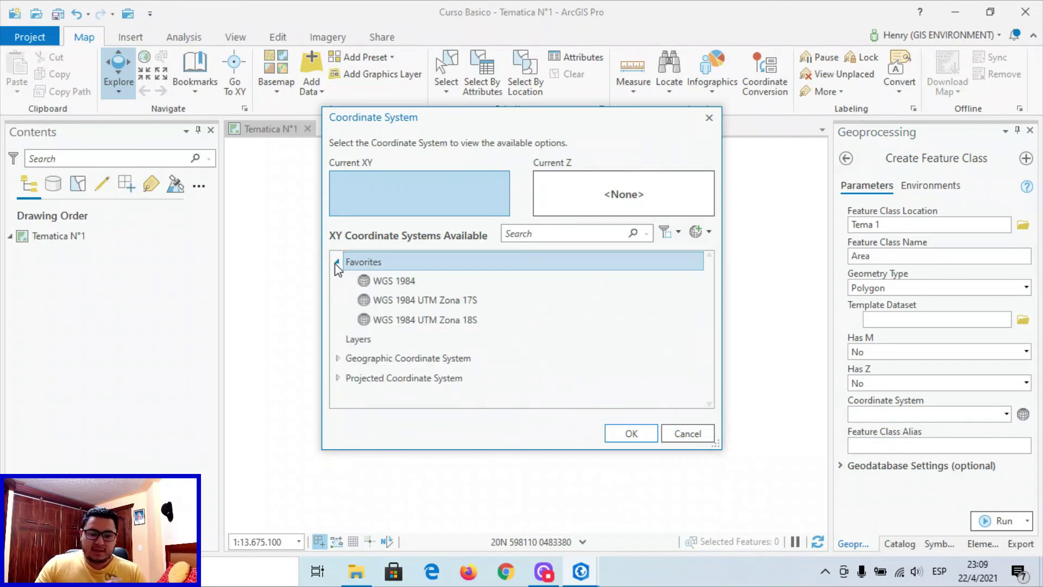
pyautogui.click(441, 305)
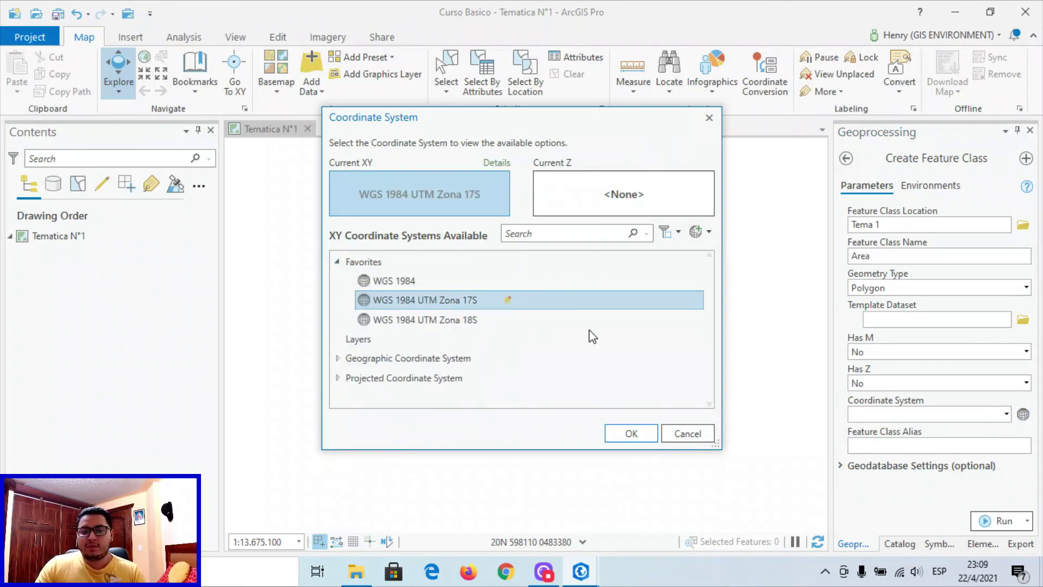
pyautogui.click(630, 434)
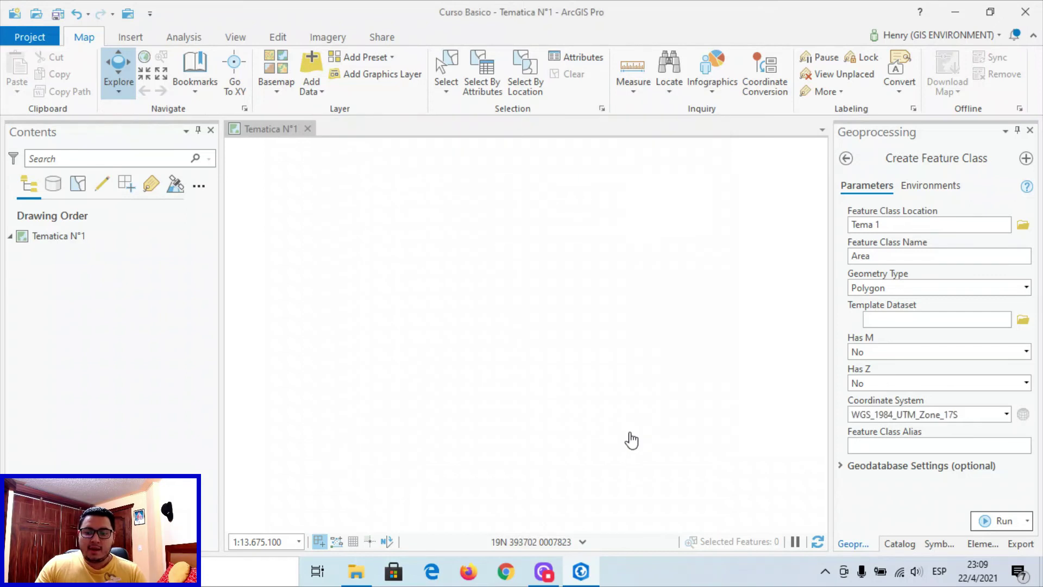
pyautogui.click(995, 523)
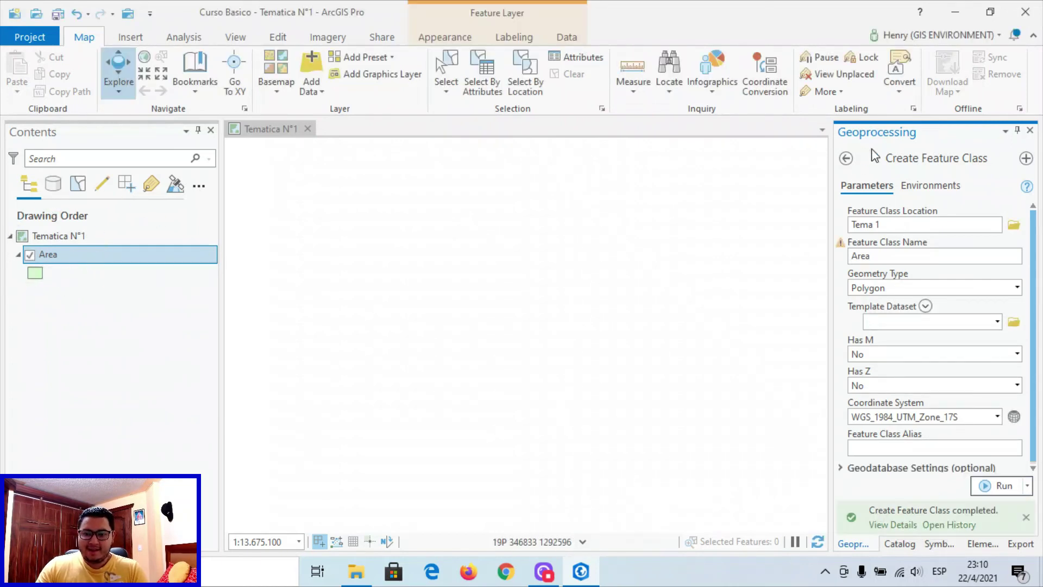
# Refresh the Tema 1 folder connection in the project catalog and check it for the new Area shapefile.
pyautogui.click(846, 158)
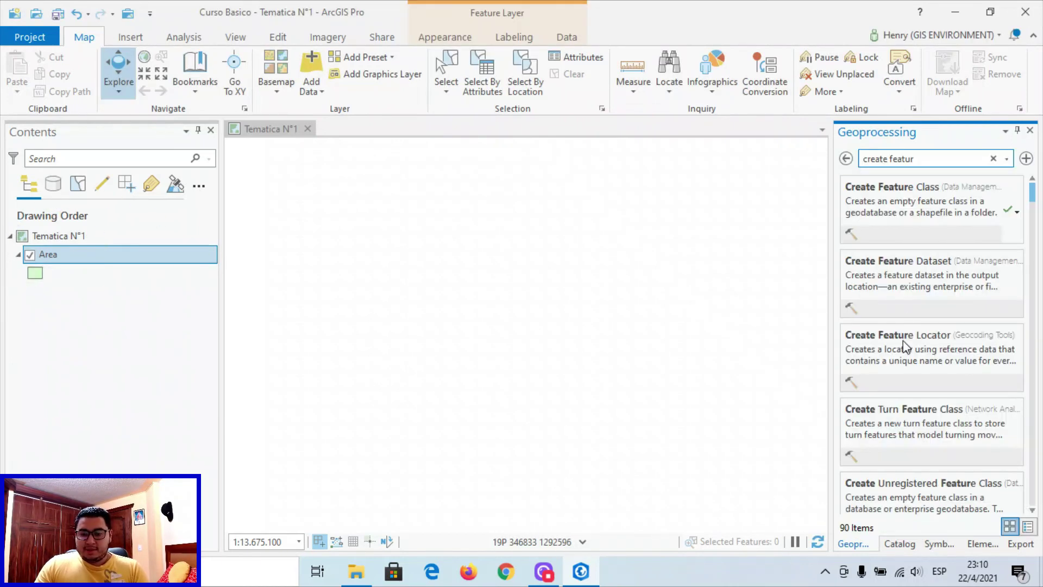
pyautogui.click(902, 544)
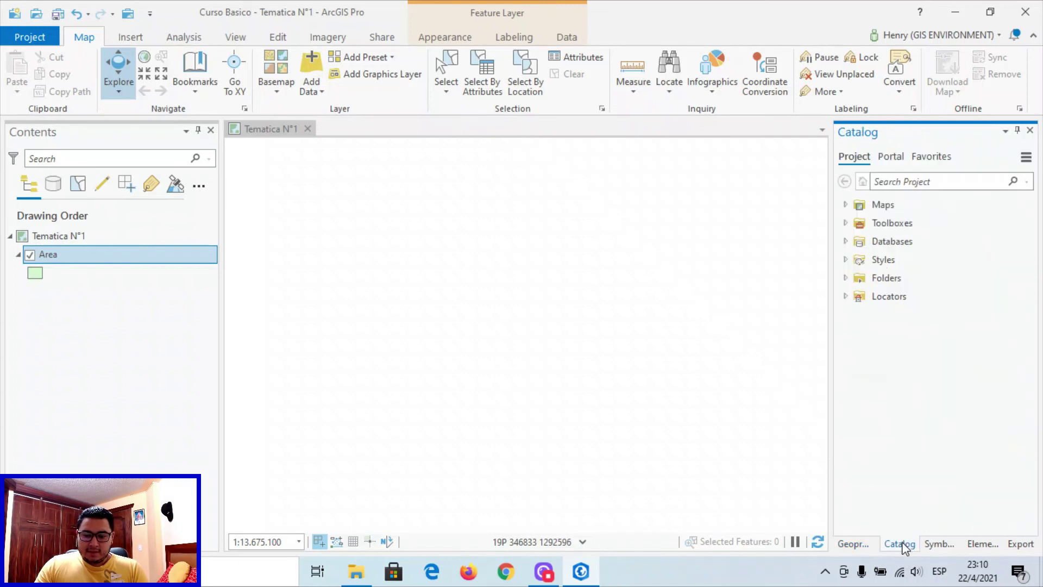
pyautogui.click(845, 278)
pyautogui.rightClick(905, 318)
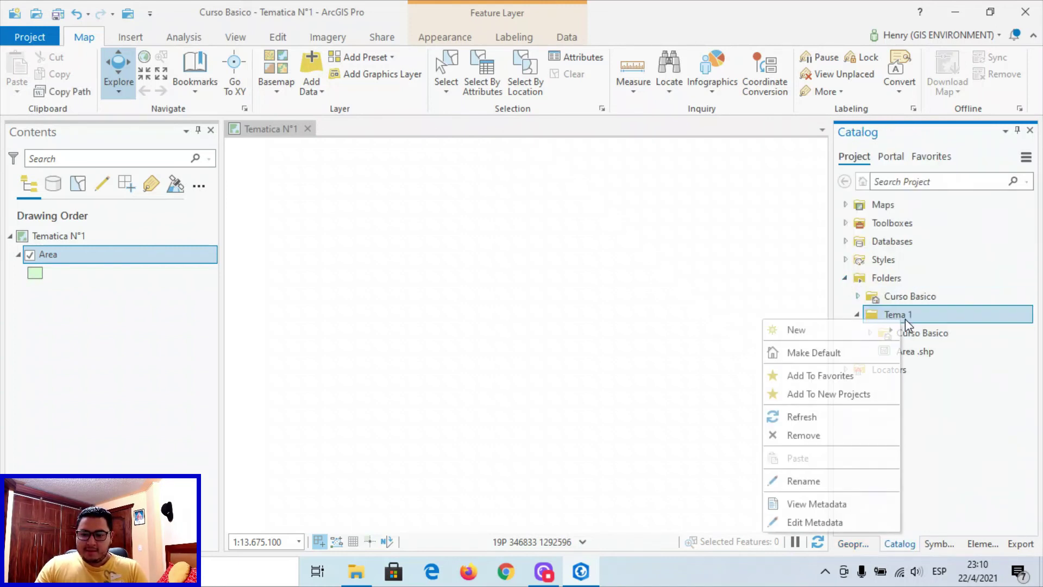
pyautogui.click(829, 417)
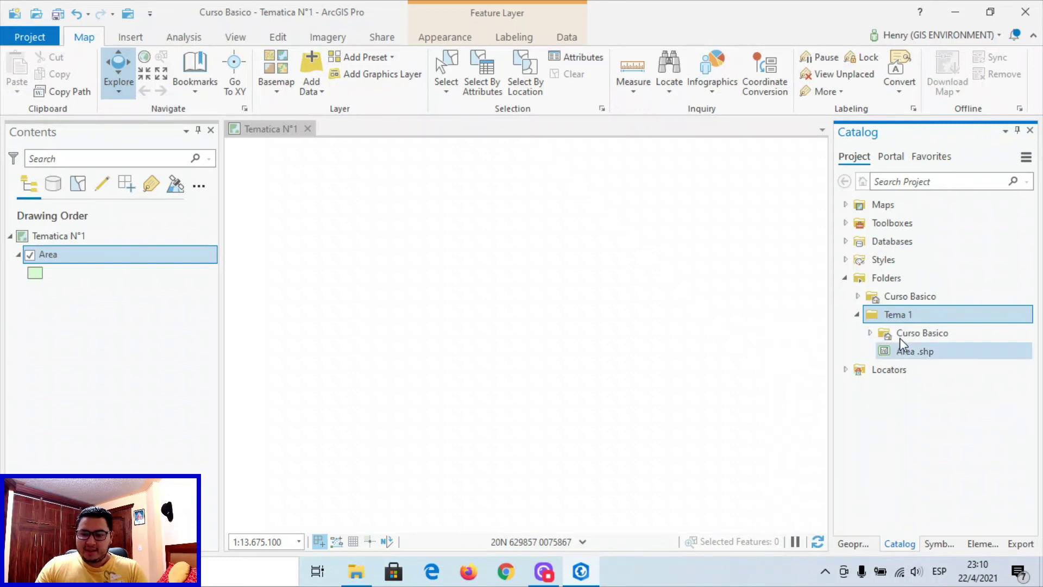
pyautogui.click(940, 357)
pyautogui.moveTo(942, 360)
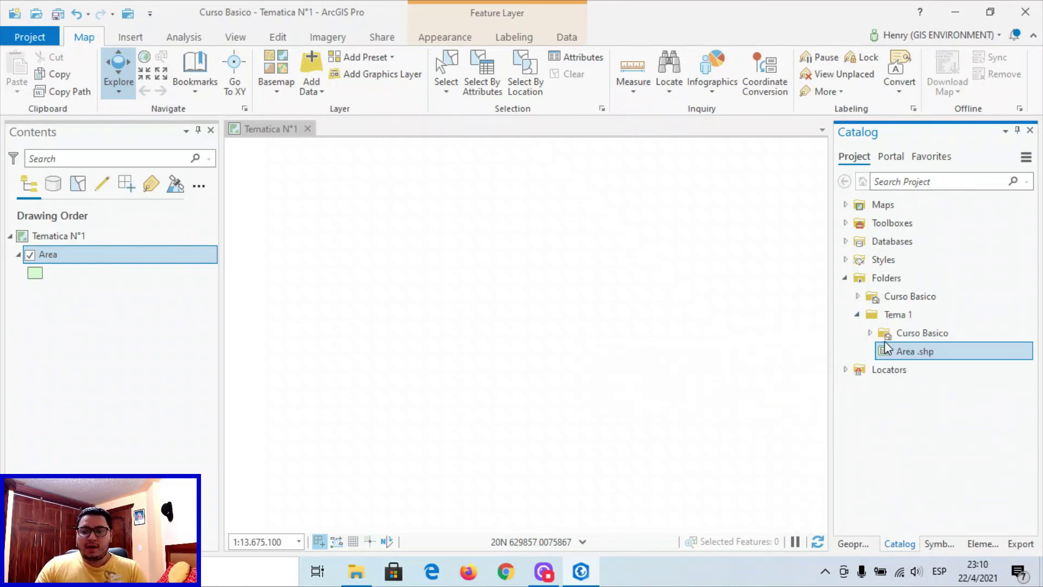
pyautogui.click(899, 316)
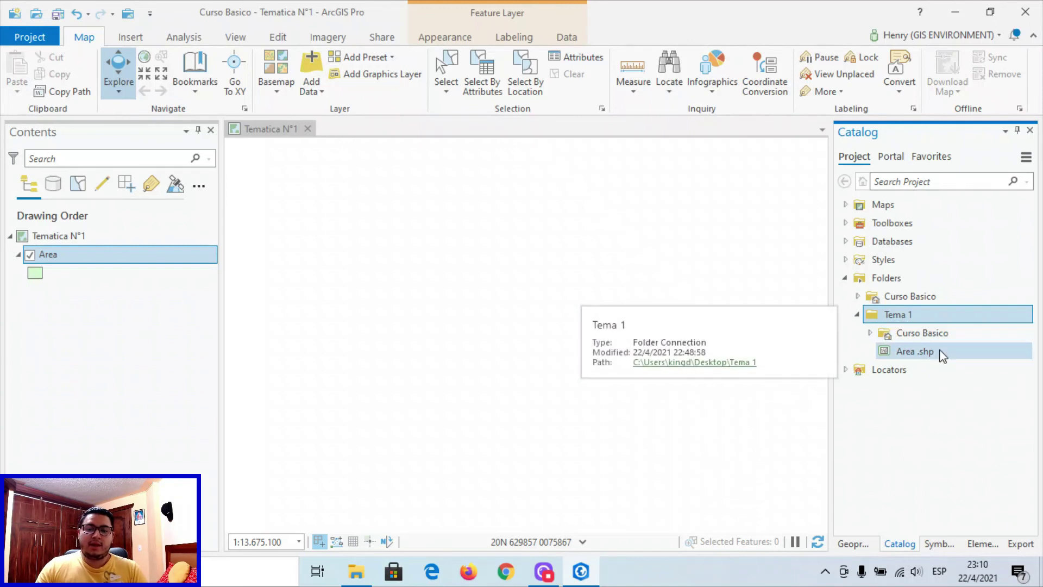
pyautogui.click(857, 315)
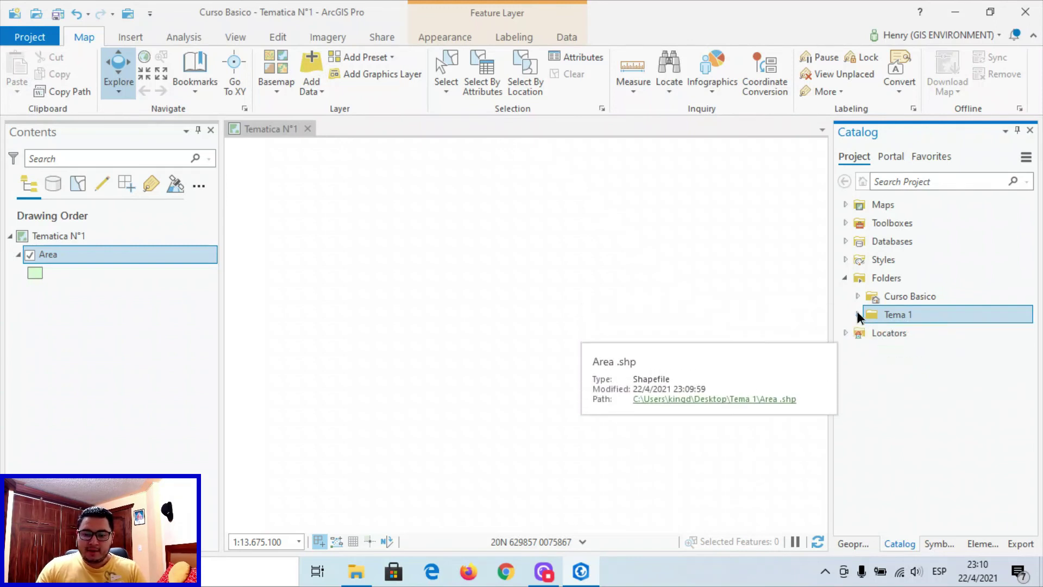
# Reopen the Create Feature Class tool and set the feature class location to the Tema 1 folder.
pyautogui.click(869, 546)
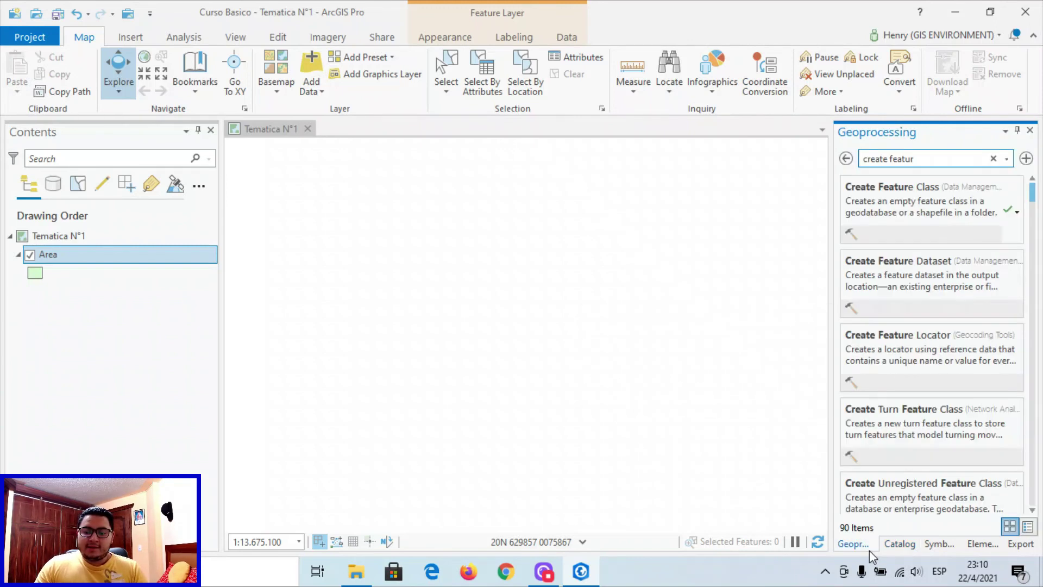
pyautogui.click(882, 194)
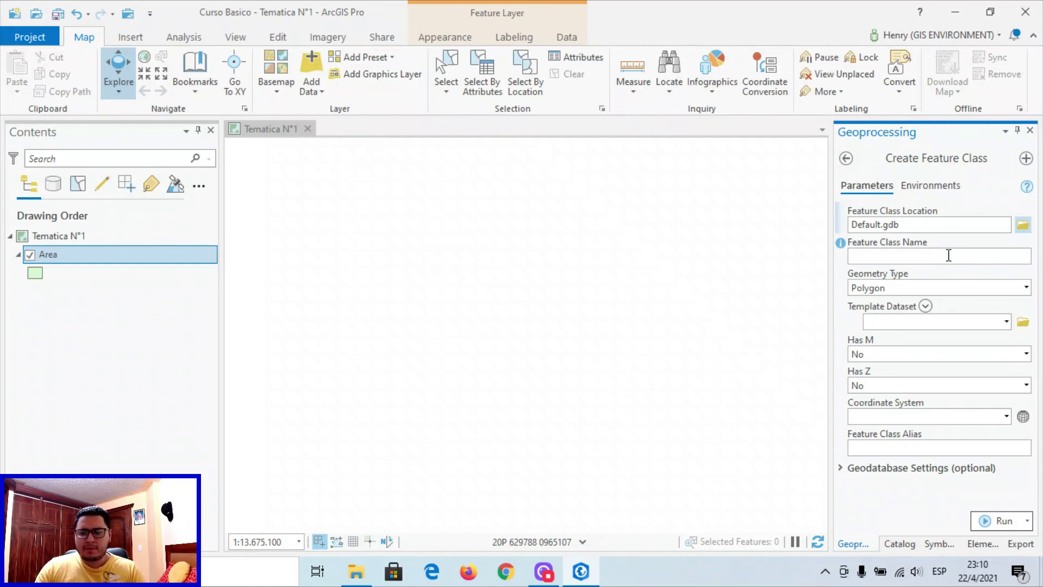
pyautogui.click(1024, 225)
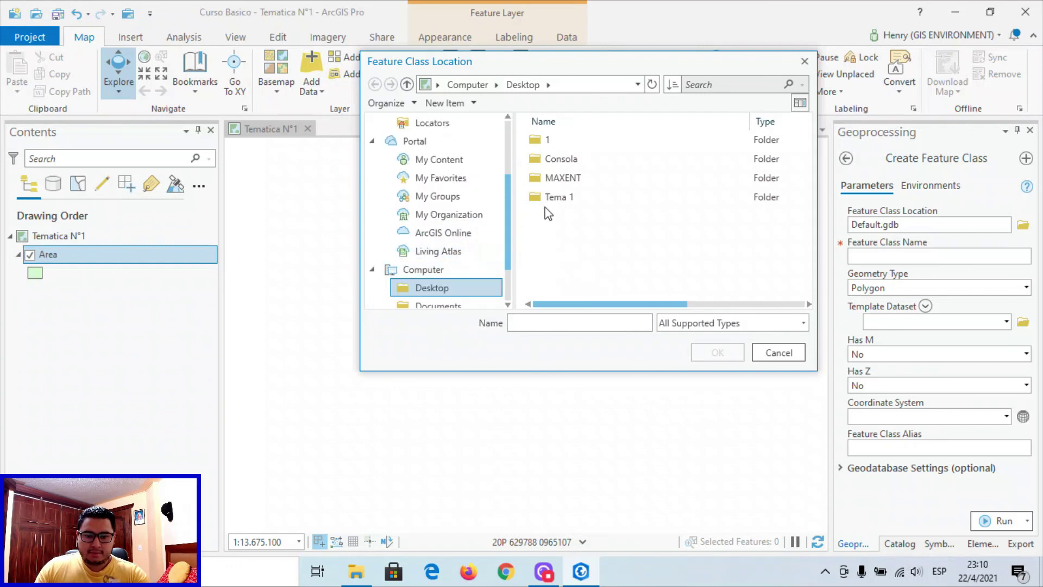
pyautogui.click(566, 197)
pyautogui.click(718, 353)
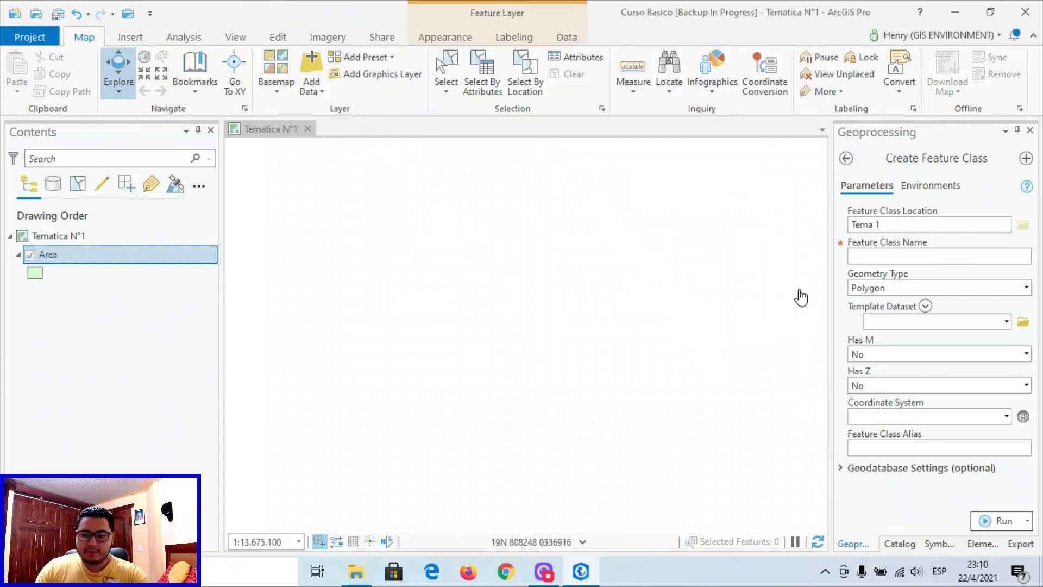
# Name the new feature class Escuelas and set its geometry type to Point.
pyautogui.click(918, 256)
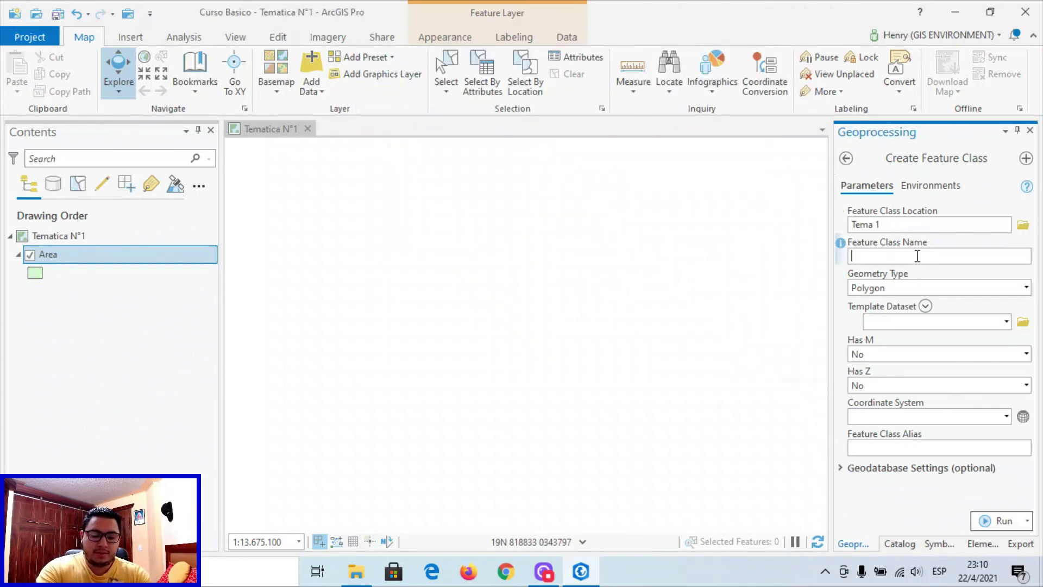
pyautogui.write('E')
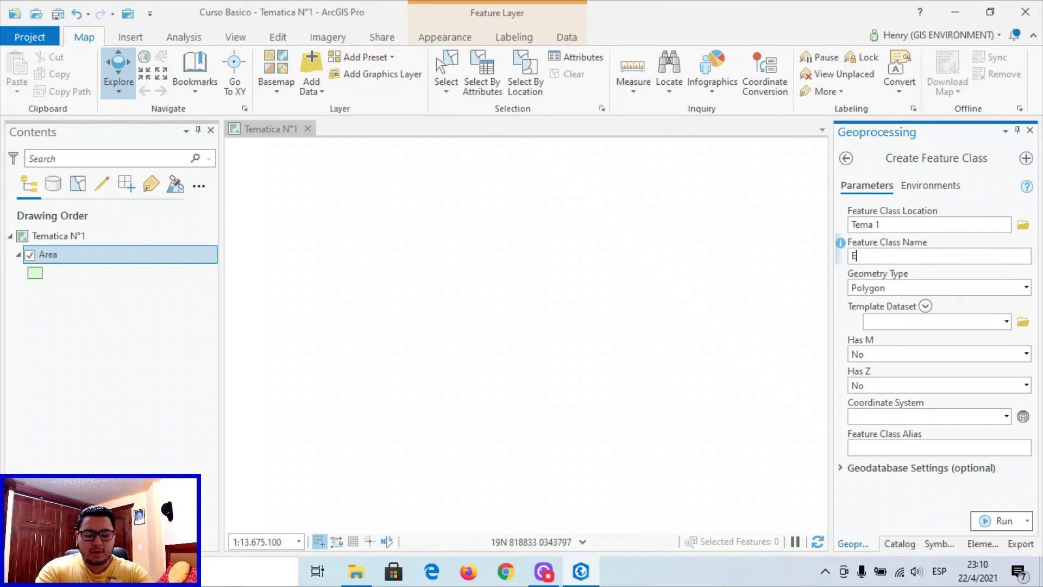
pyautogui.write('scuelas')
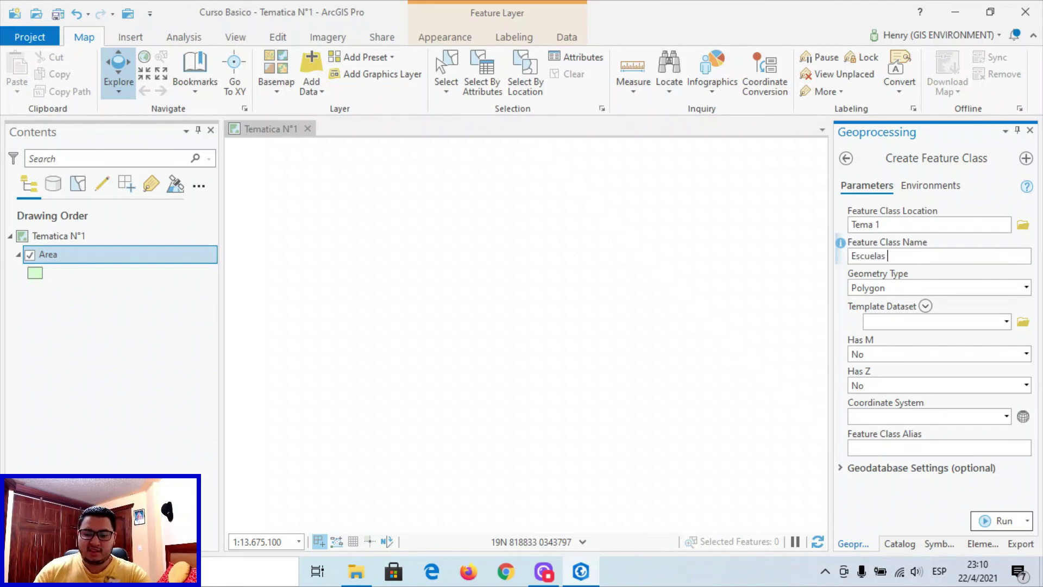
pyautogui.click(1025, 288)
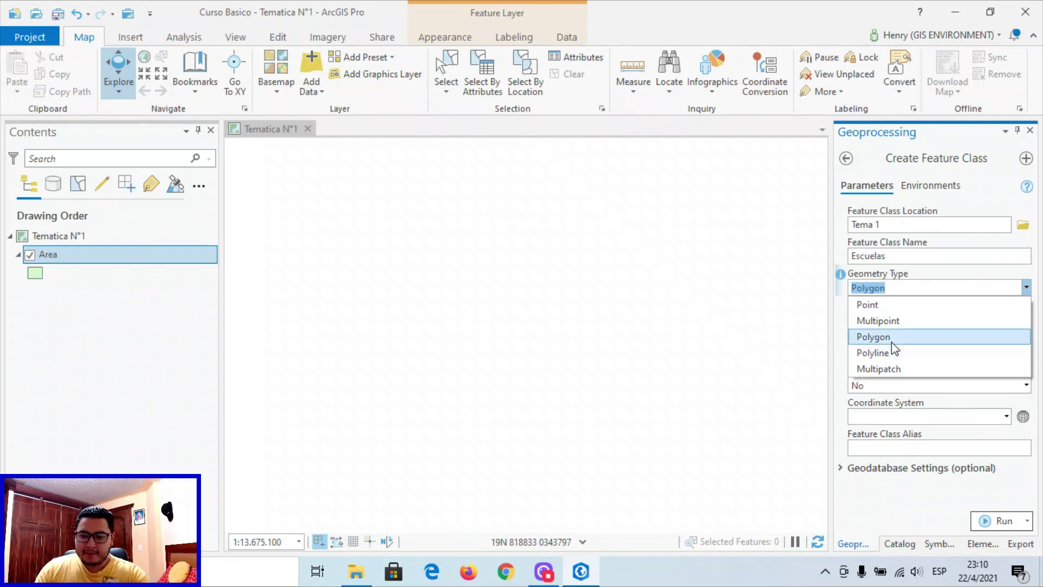
pyautogui.click(888, 305)
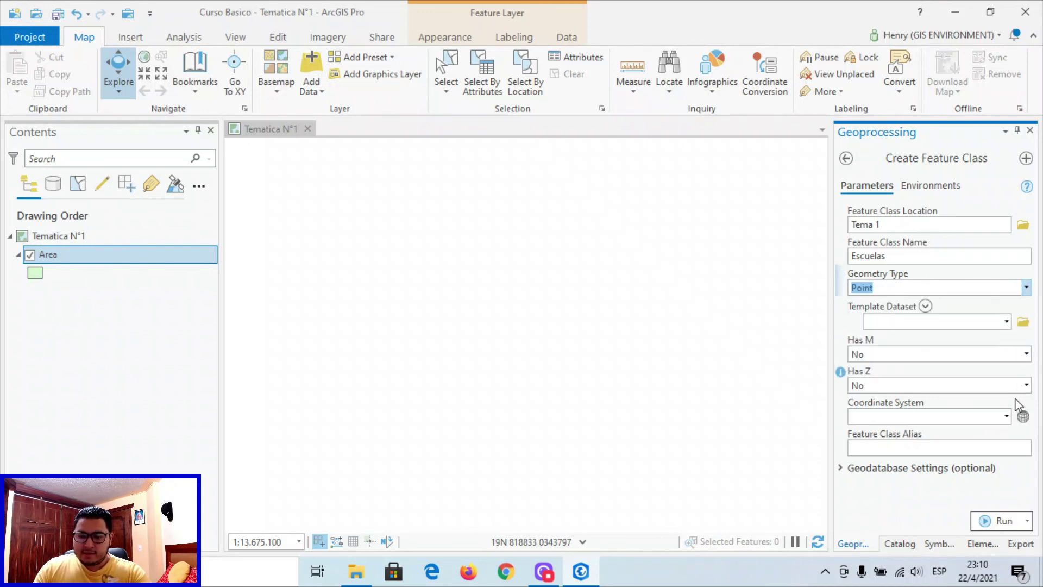
# Take the coordinate system from the Area layer and run the tool to create the Escuelas shapefile.
pyautogui.click(1012, 416)
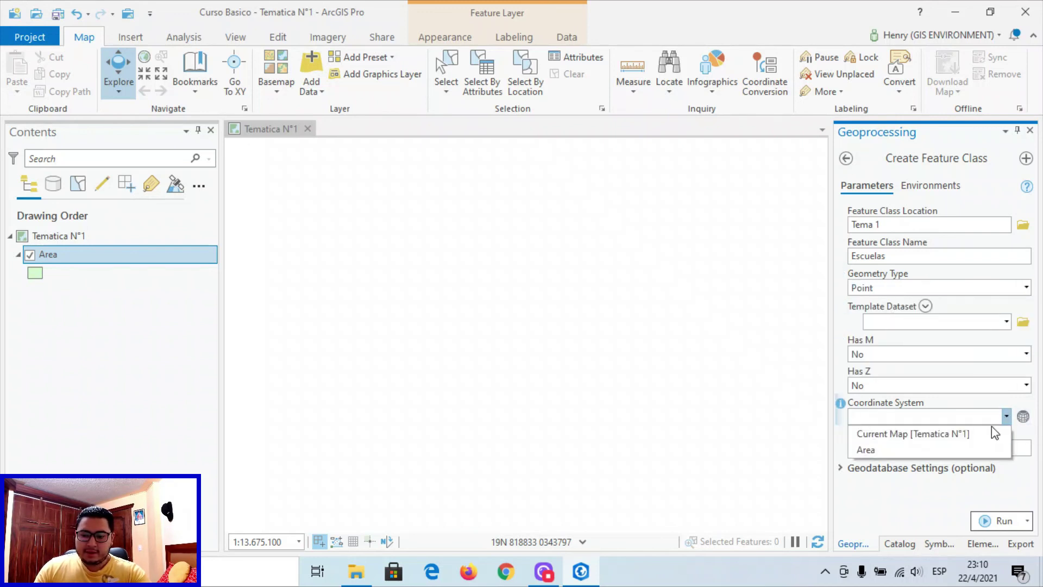
pyautogui.click(914, 448)
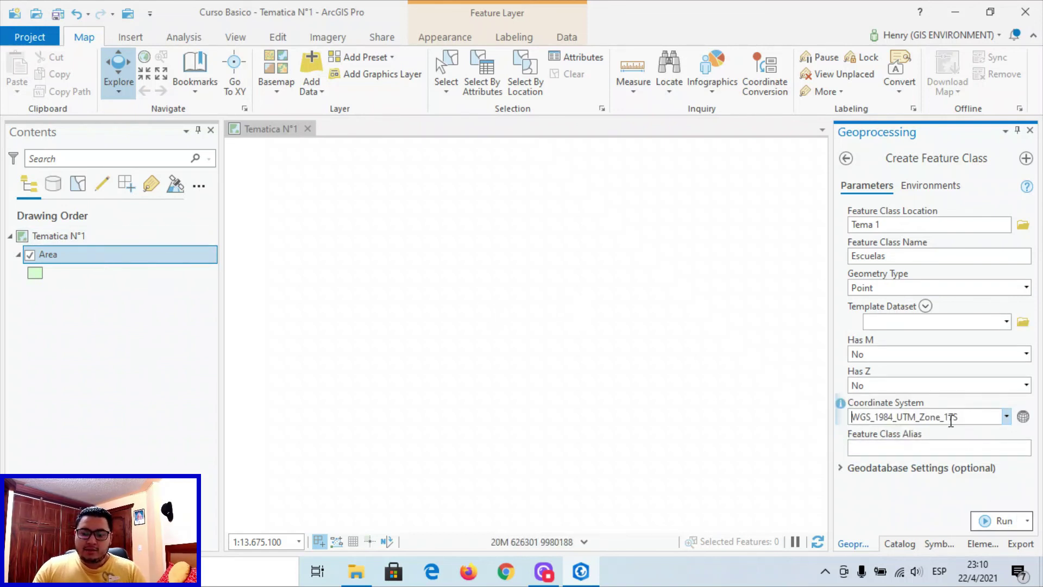
pyautogui.click(998, 519)
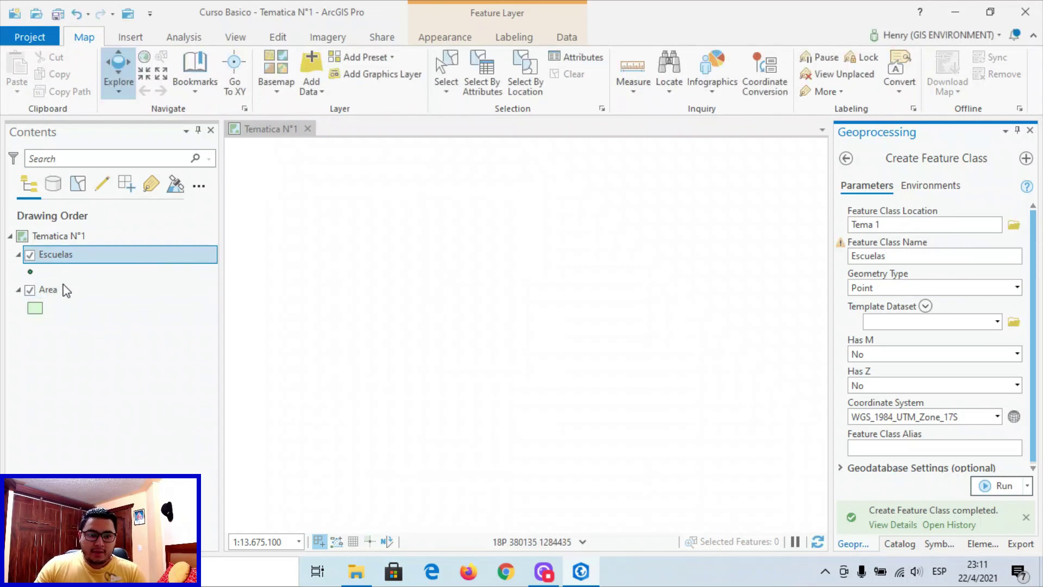
# Create another shapefile in Tema 1 named Lineas with geometry type Polyline, using the same coordinate system.
pyautogui.doubleClick(906, 258)
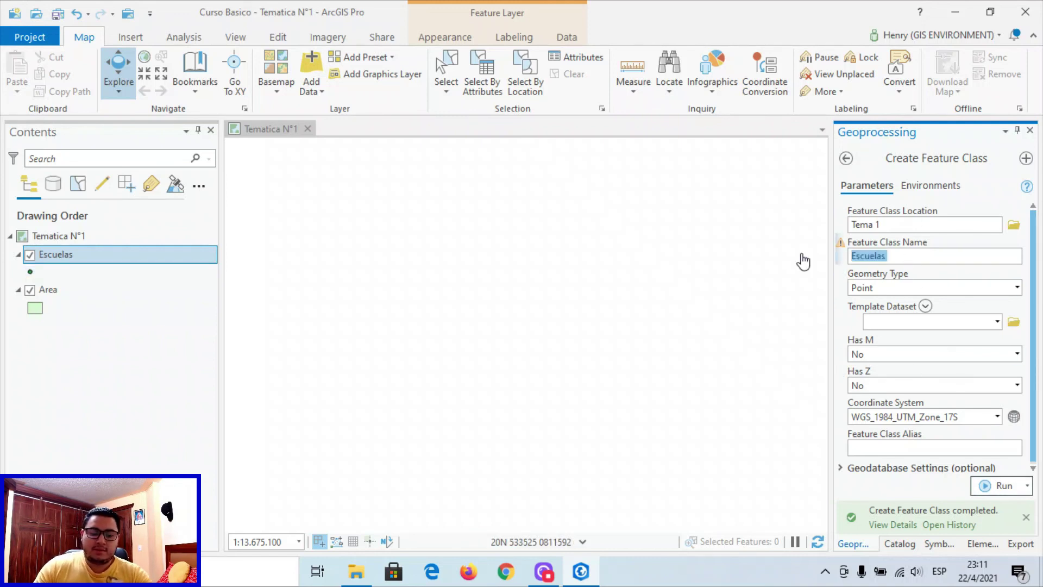
pyautogui.write('Lineas')
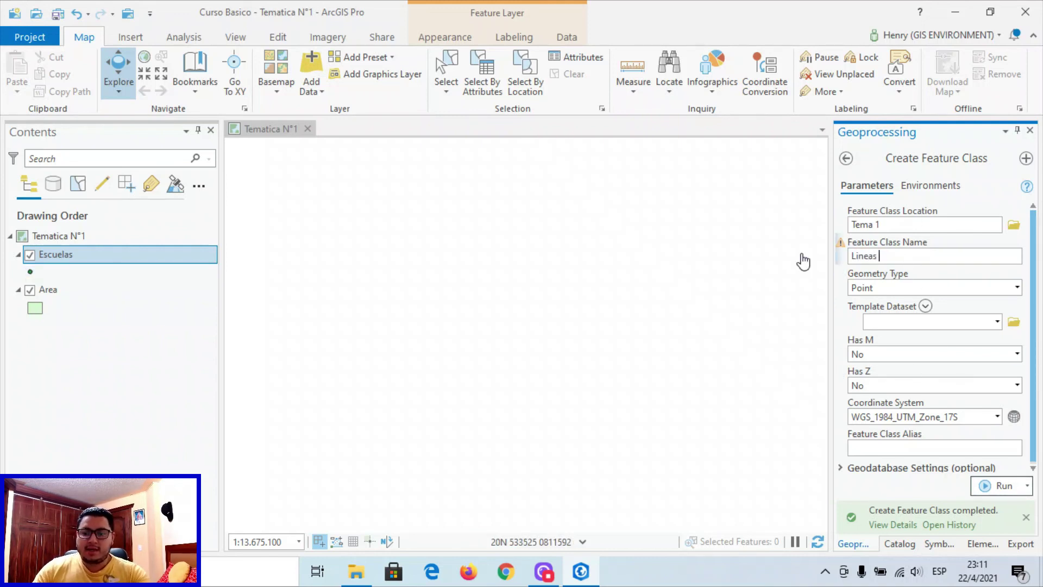
pyautogui.click(1017, 287)
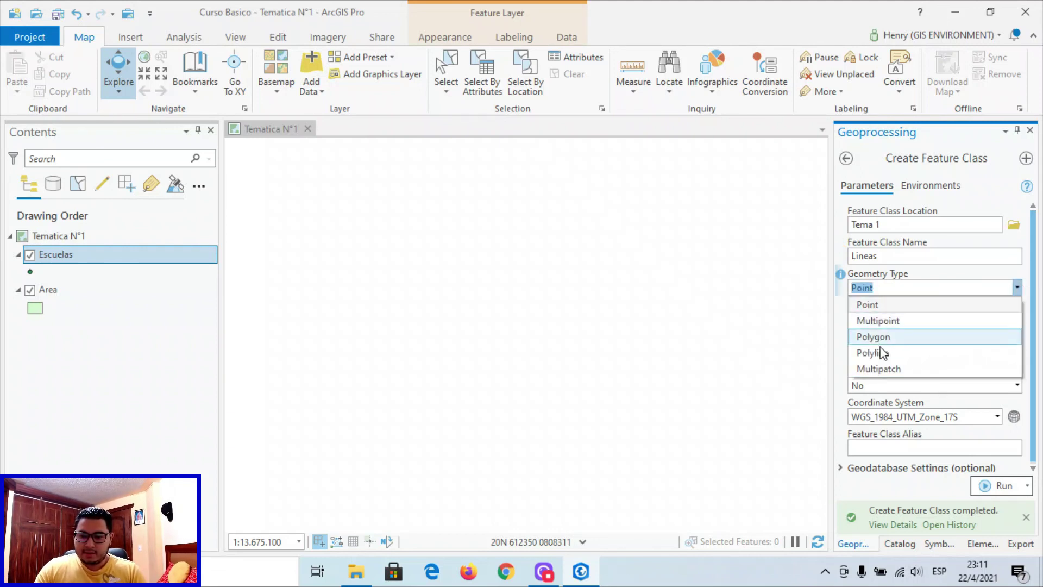
pyautogui.click(893, 351)
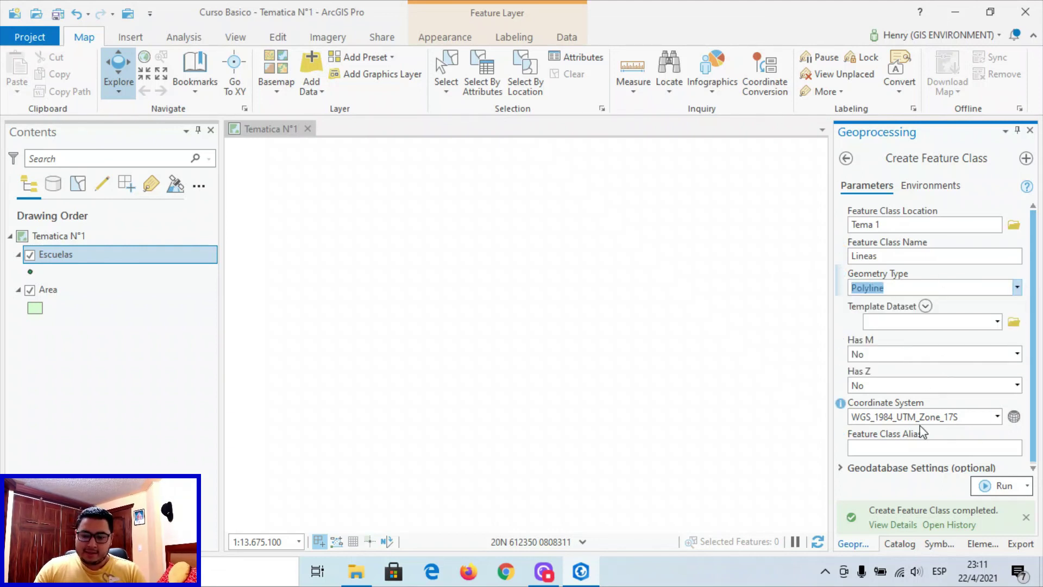
pyautogui.click(999, 485)
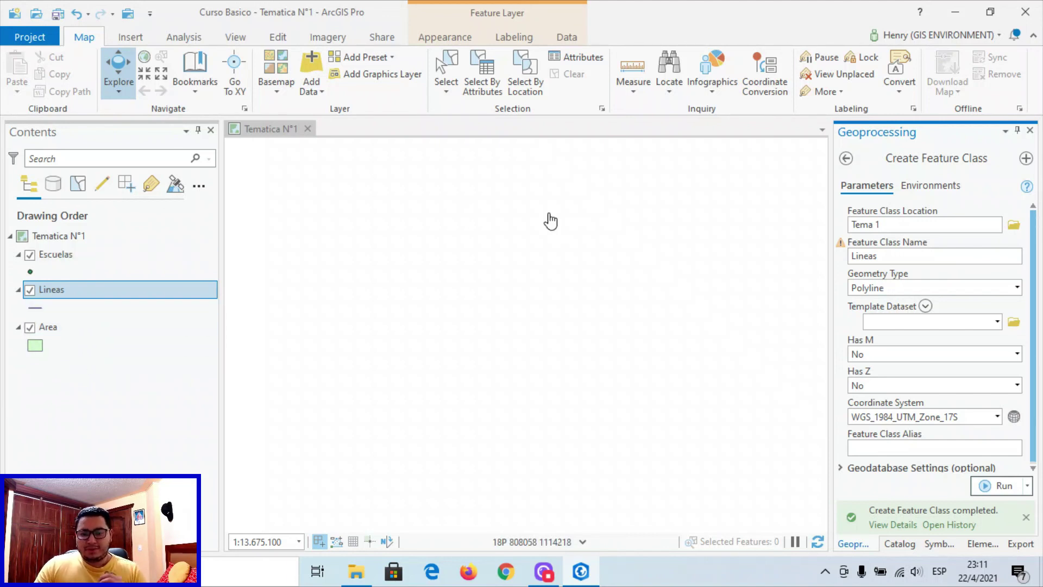
pyautogui.click(1017, 288)
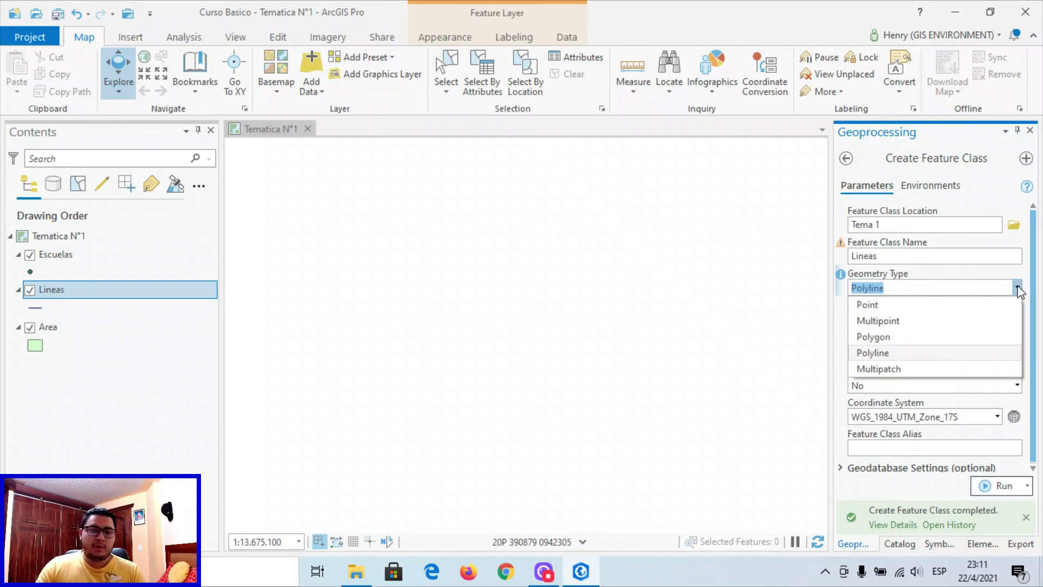
pyautogui.click(1018, 289)
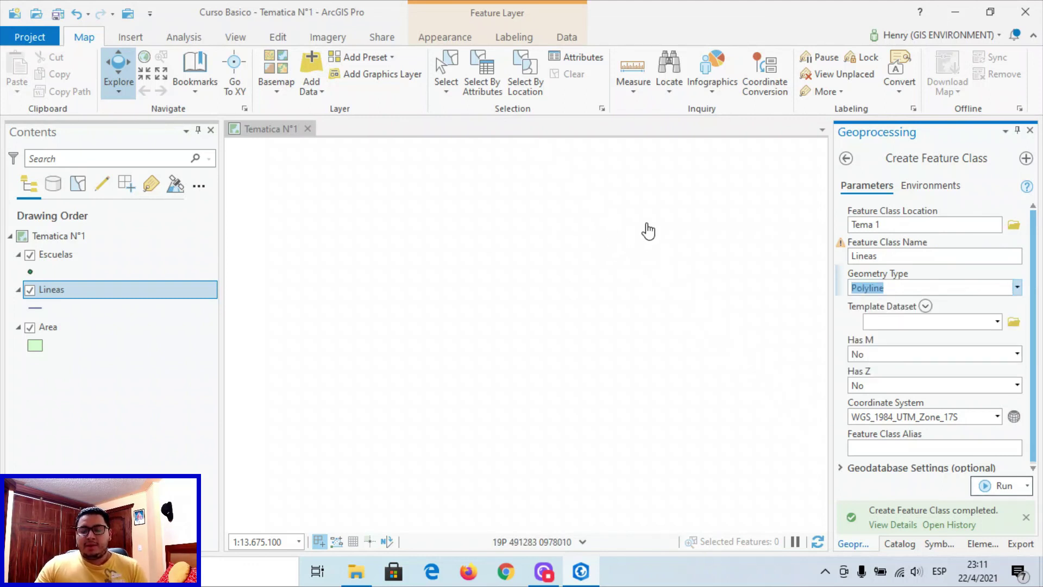